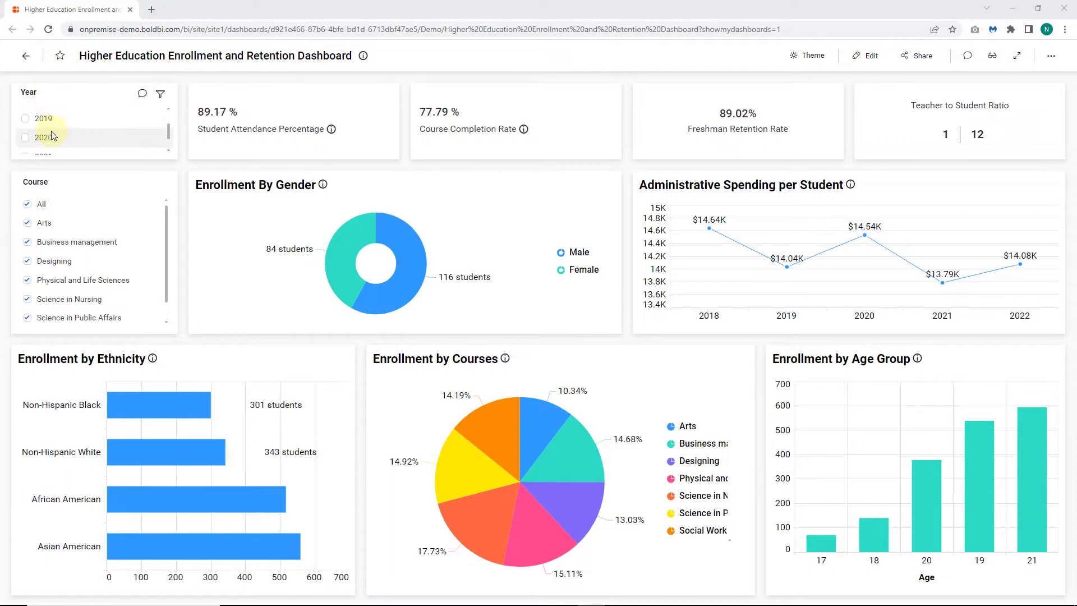
# Step: Filter the Higher Education Enrollment and Retention Dashboard by the years 2018 and 2019
pyautogui.click(25, 131)
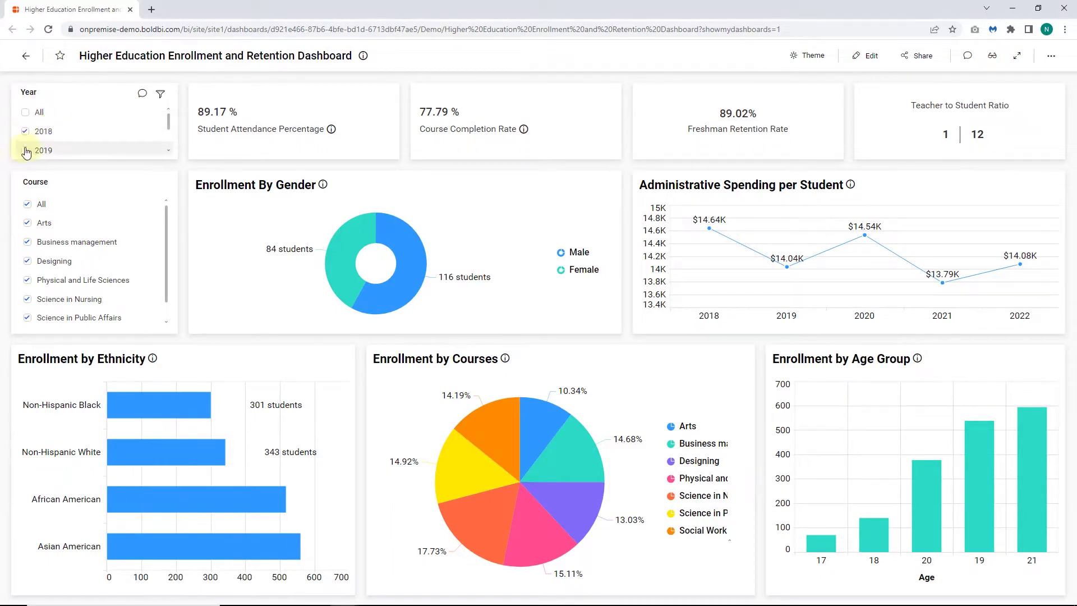
pyautogui.click(25, 149)
pyautogui.scroll(-1, 38, 140)
pyautogui.scroll(1, 38, 136)
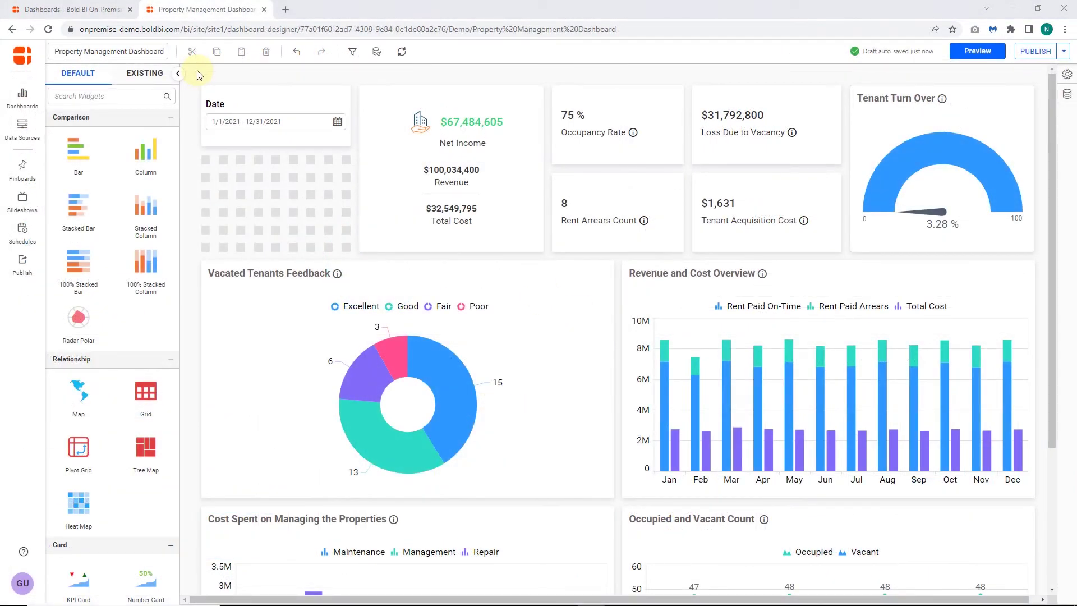
# Step: Add a List Box below the Date filter, named Property, with the description "Select one or more properties to get the metrics."
pyautogui.scroll(-10, 146, 185)
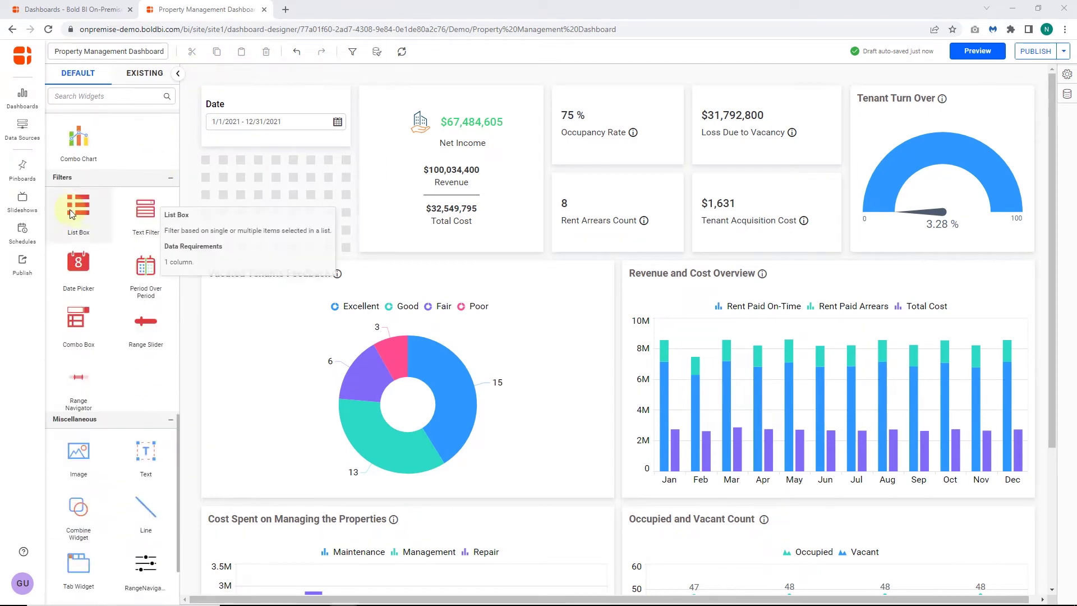
pyautogui.moveTo(78, 208); pyautogui.dragTo(346, 253)
pyautogui.click(350, 155)
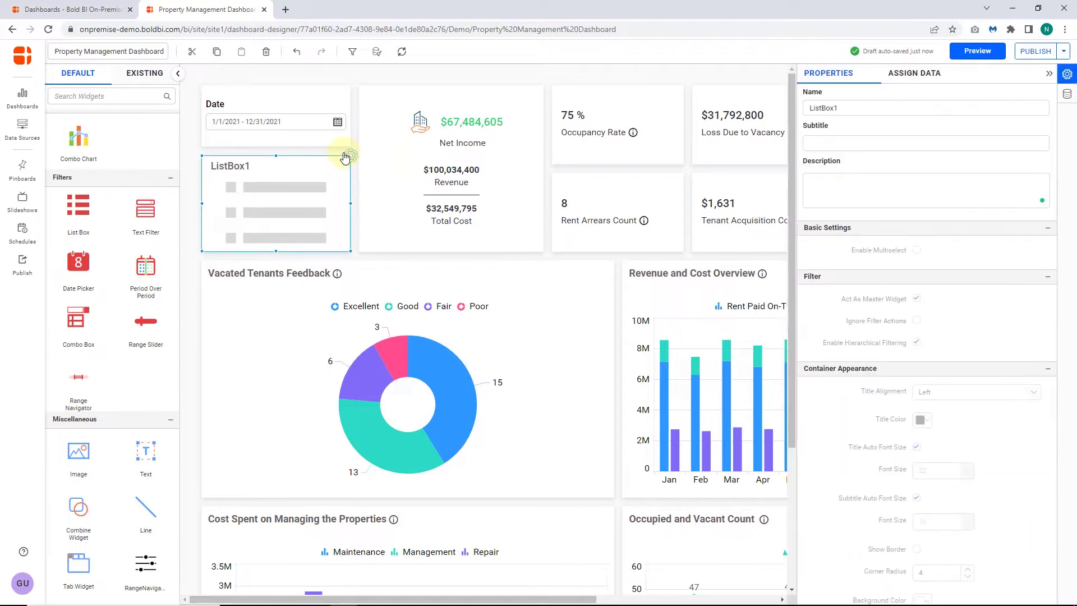
pyautogui.moveTo(849, 110); pyautogui.dragTo(810, 106)
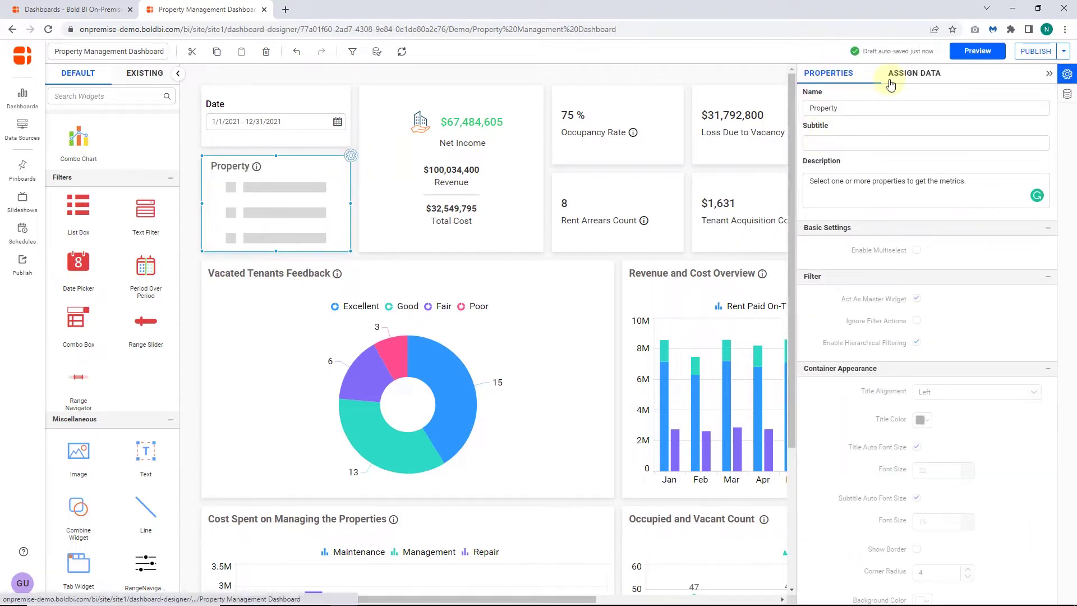
# Step: Assign Property_Name from the Property Management SQL data source as the Property list box's value
pyautogui.click(915, 73)
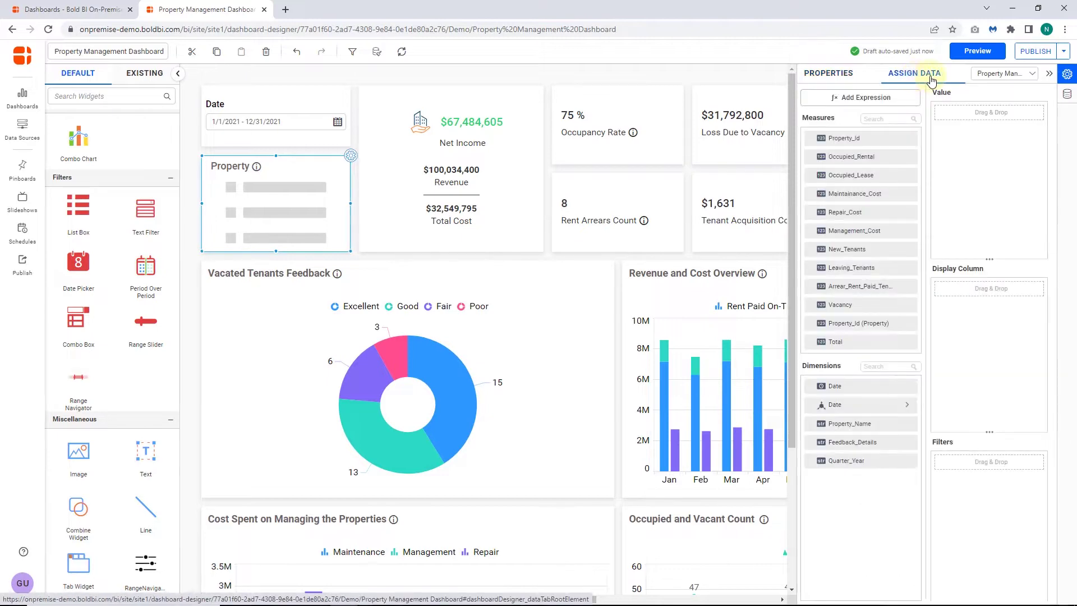
pyautogui.click(1004, 73)
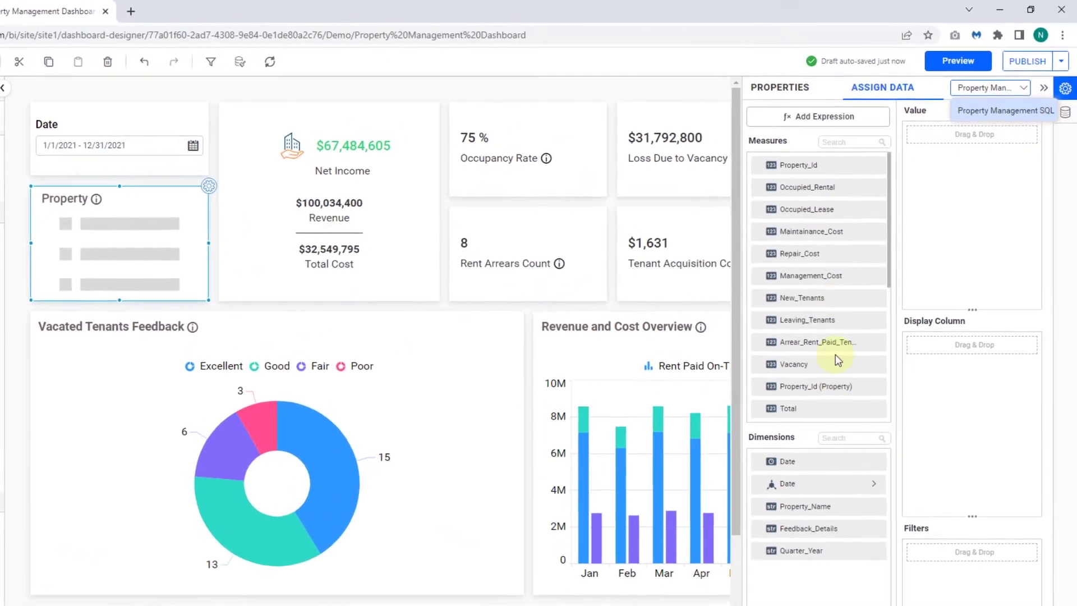
pyautogui.click(888, 101)
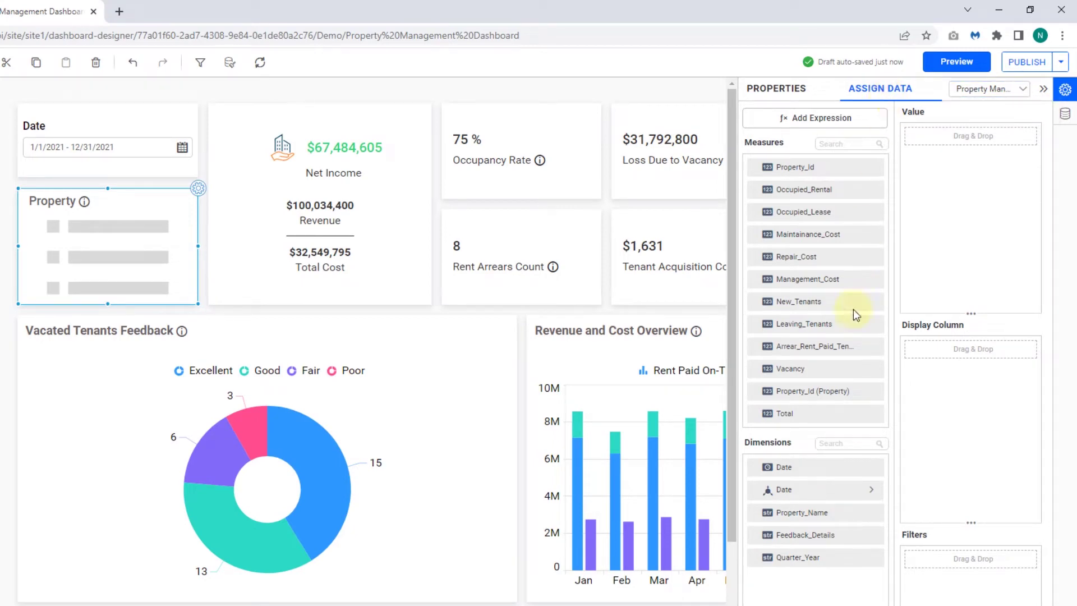
pyautogui.moveTo(831, 502); pyautogui.dragTo(950, 191)
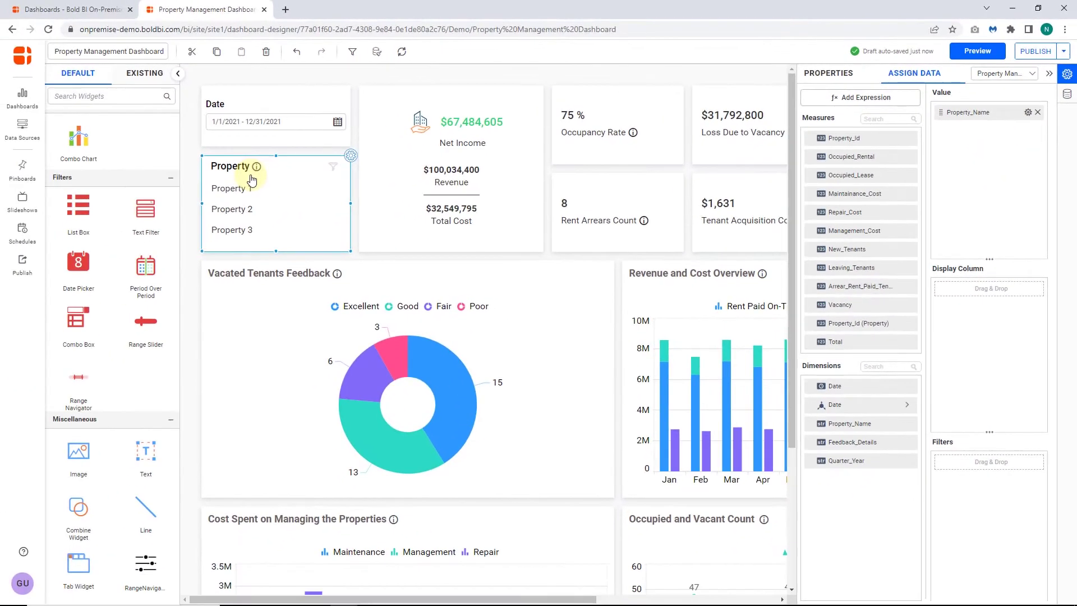
# Step: Enable multiselect for the Property list box, and apply its default filter configuration after checking the listener widgets
pyautogui.click(820, 74)
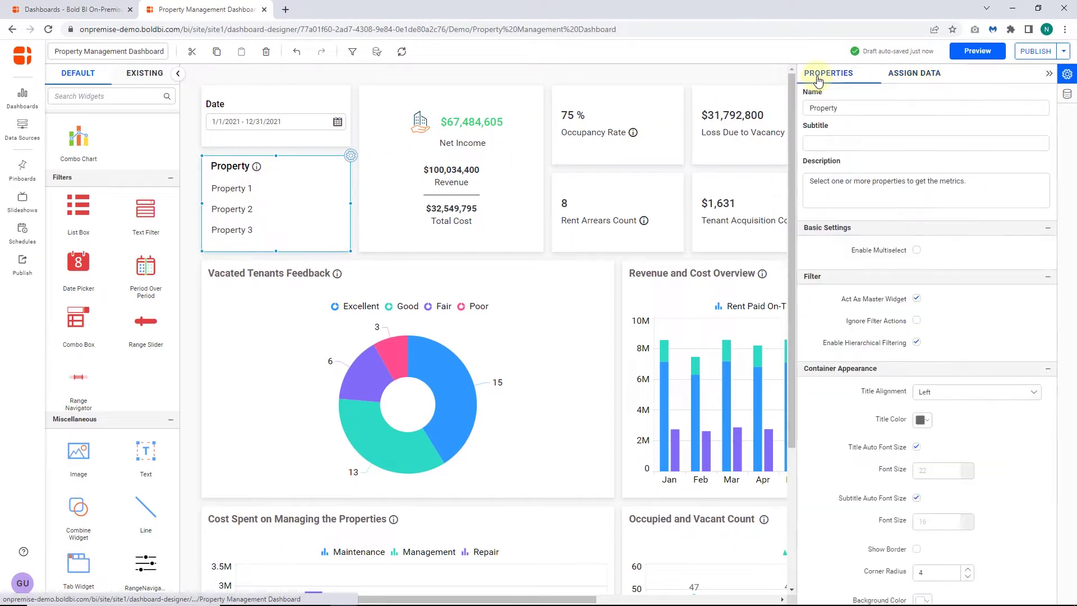
pyautogui.click(916, 250)
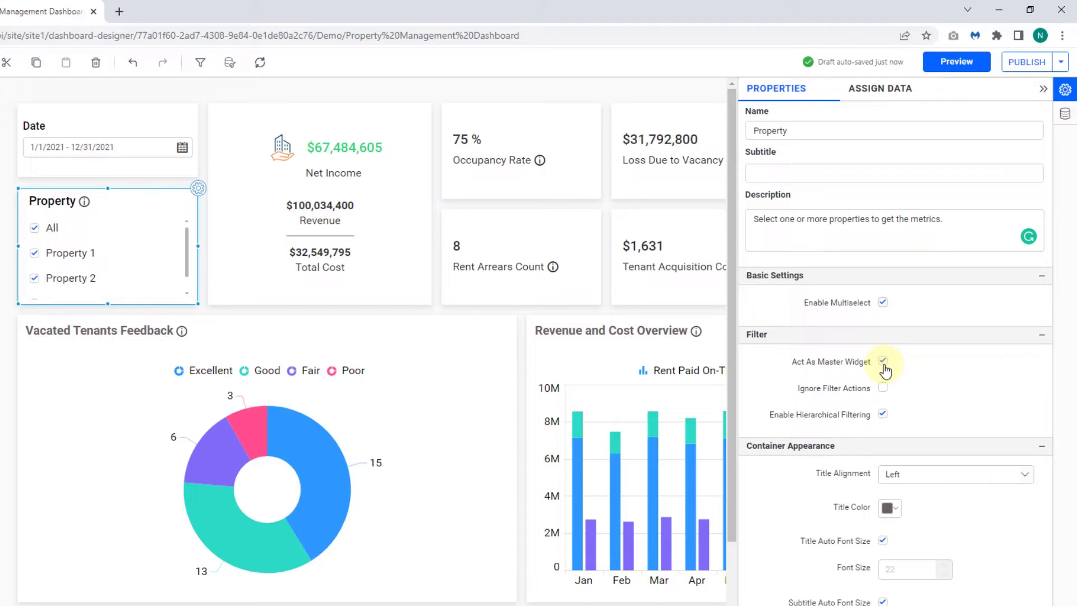
pyautogui.click(200, 62)
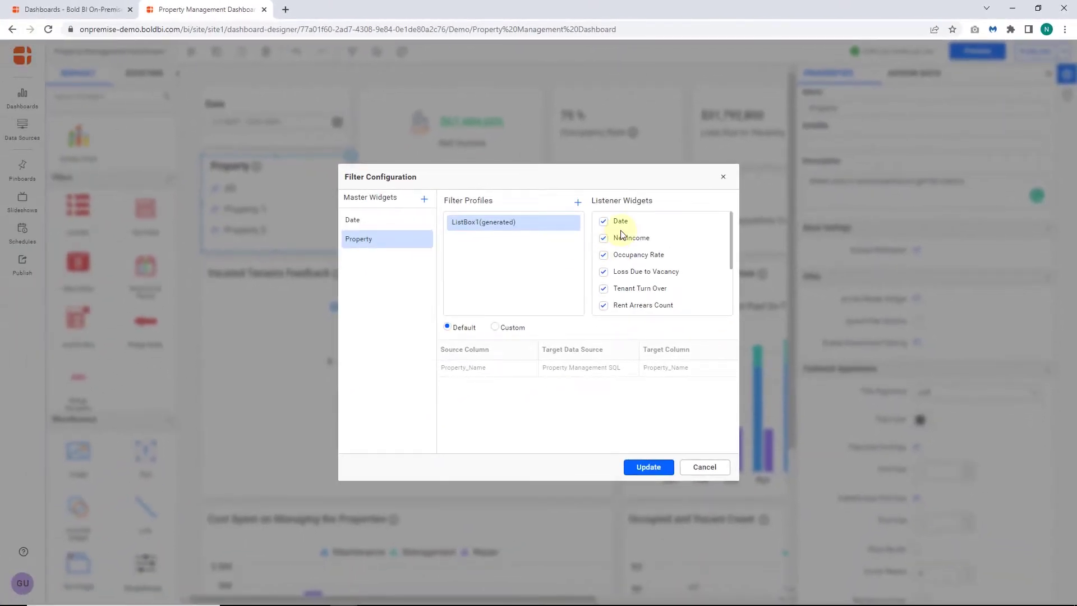
pyautogui.scroll(-3, 621, 234)
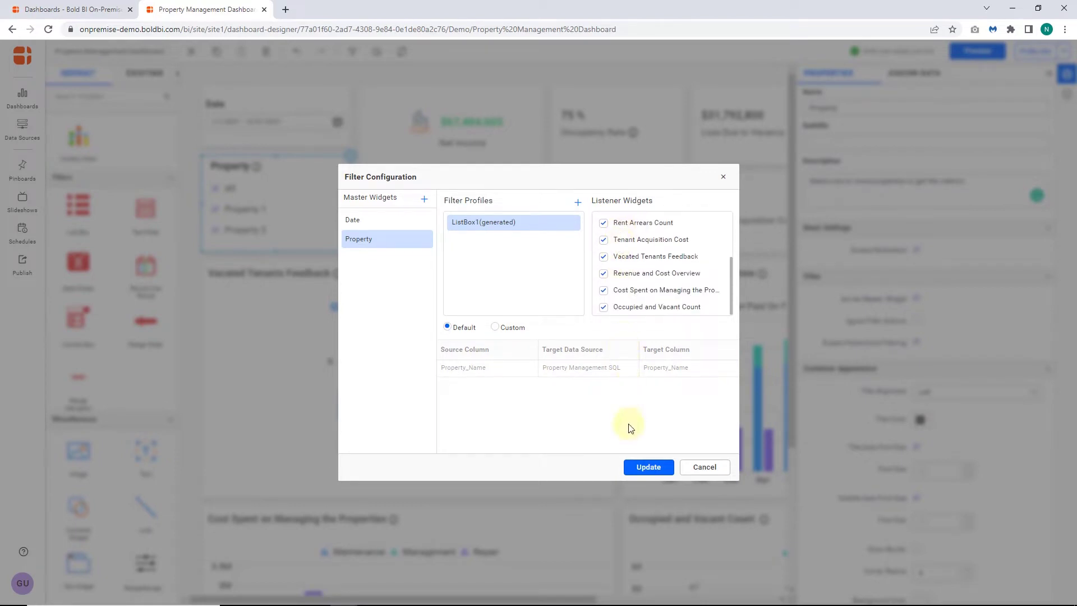
pyautogui.click(647, 467)
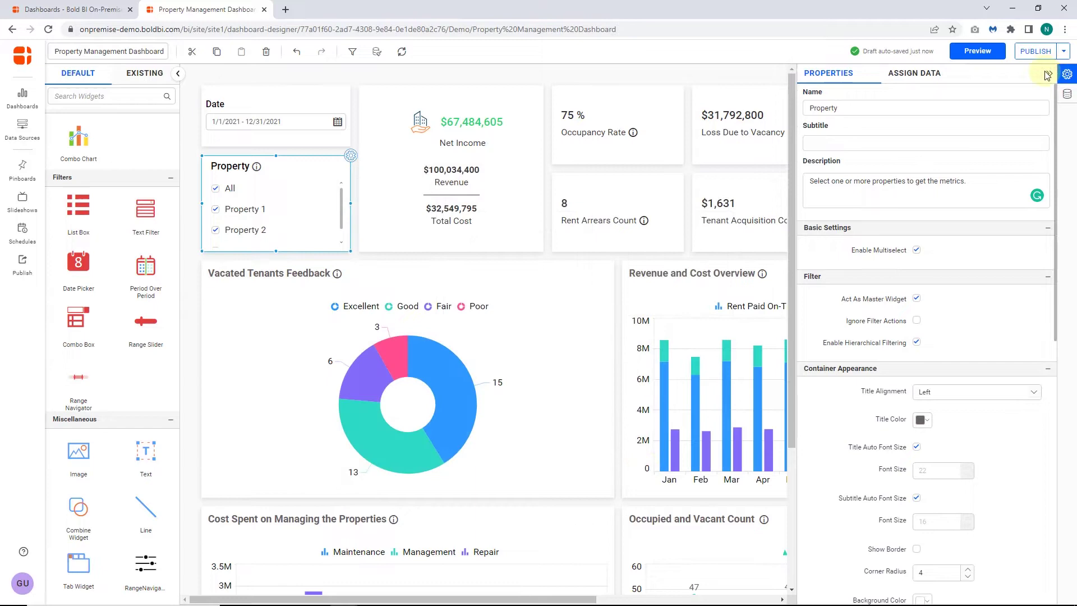
# Step: Publish the Property Management Dashboard and filter the published view by Property 3
pyautogui.click(1047, 51)
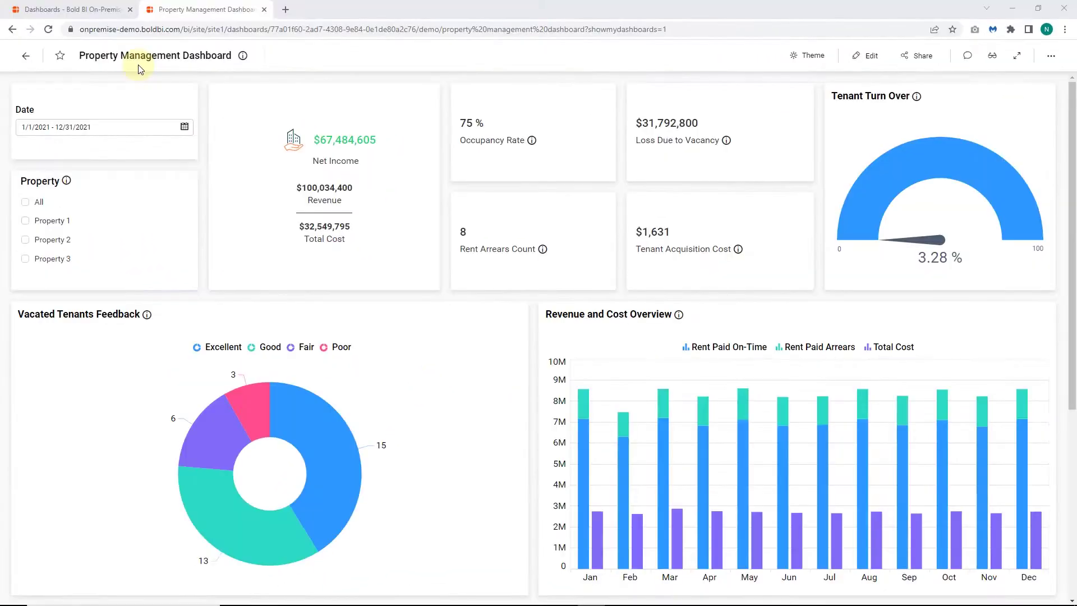
pyautogui.click(25, 260)
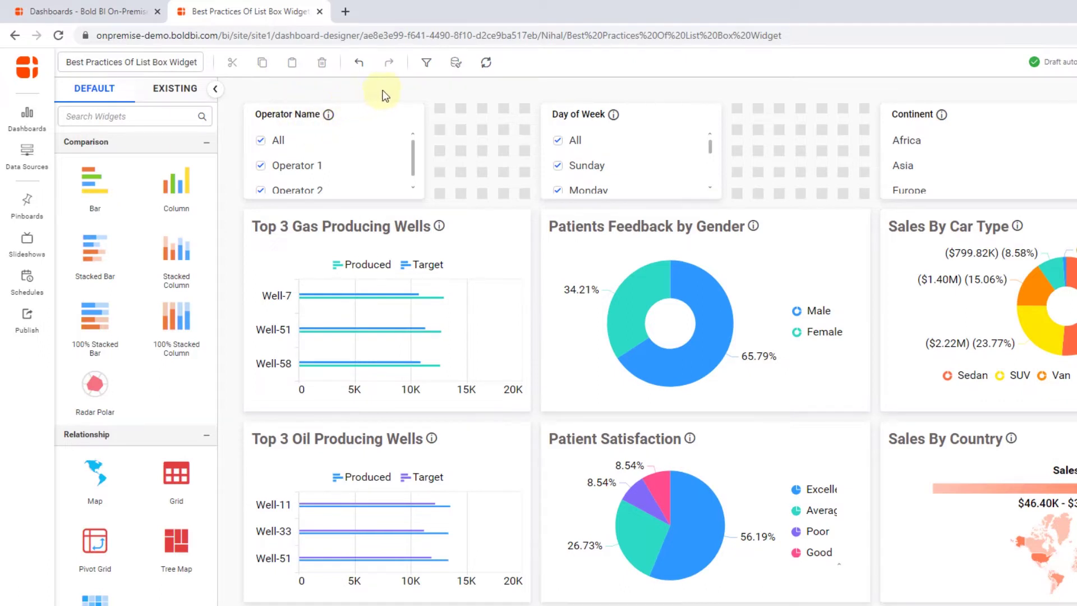
# Step: Review the filter configuration of the Best Practices Of List Box Widget dashboard, and filter its preview by Operator 1
pyautogui.click(426, 63)
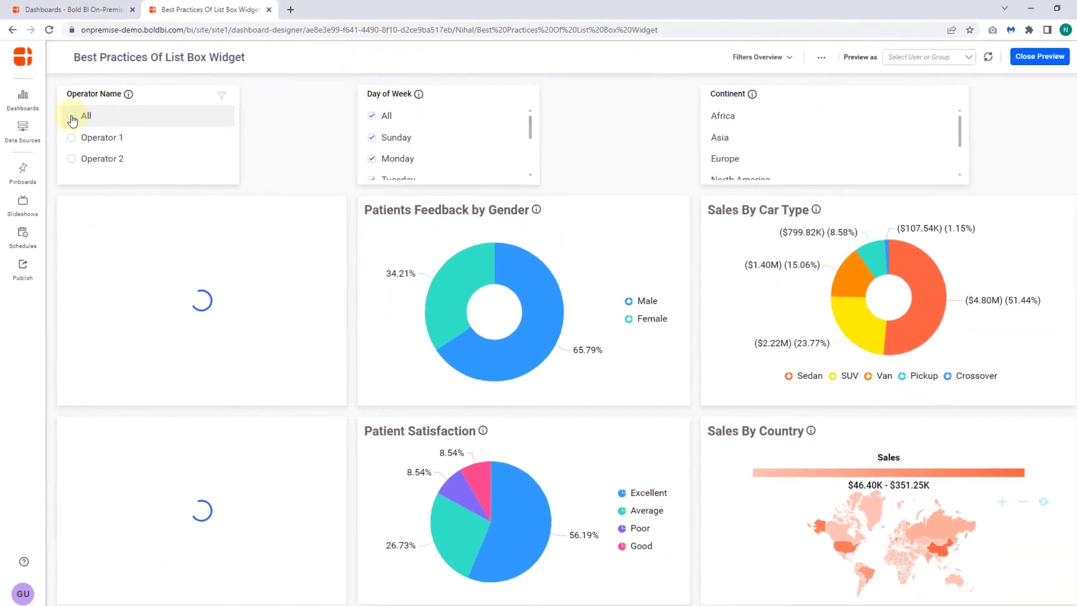
pyautogui.click(71, 138)
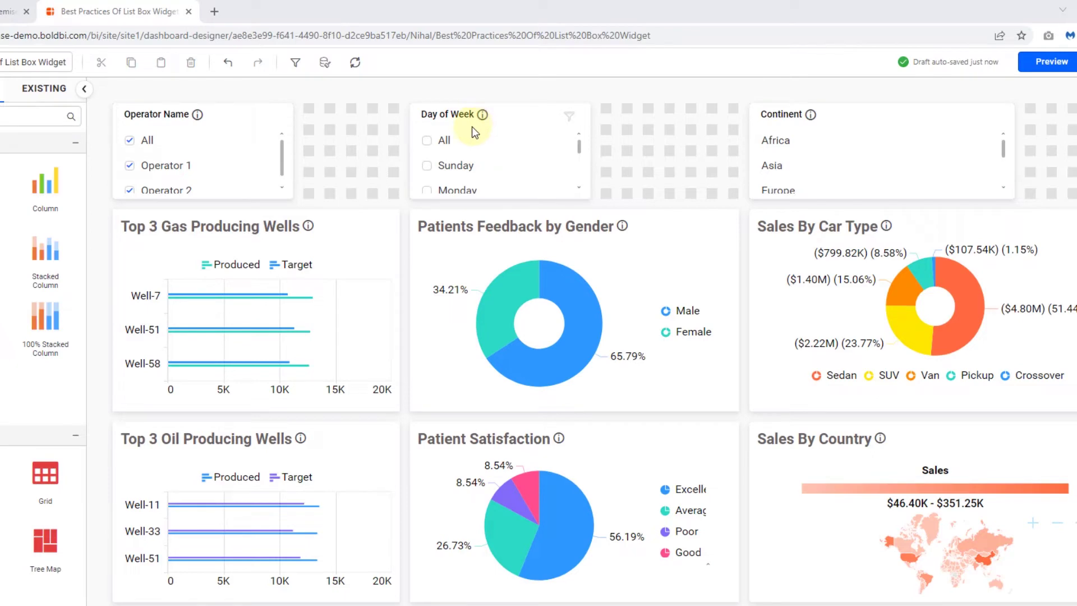
# Step: Check the Day of Week list box's filter configuration, and filter the previewed patient widgets by a day of the week
pyautogui.click(470, 128)
pyautogui.click(295, 62)
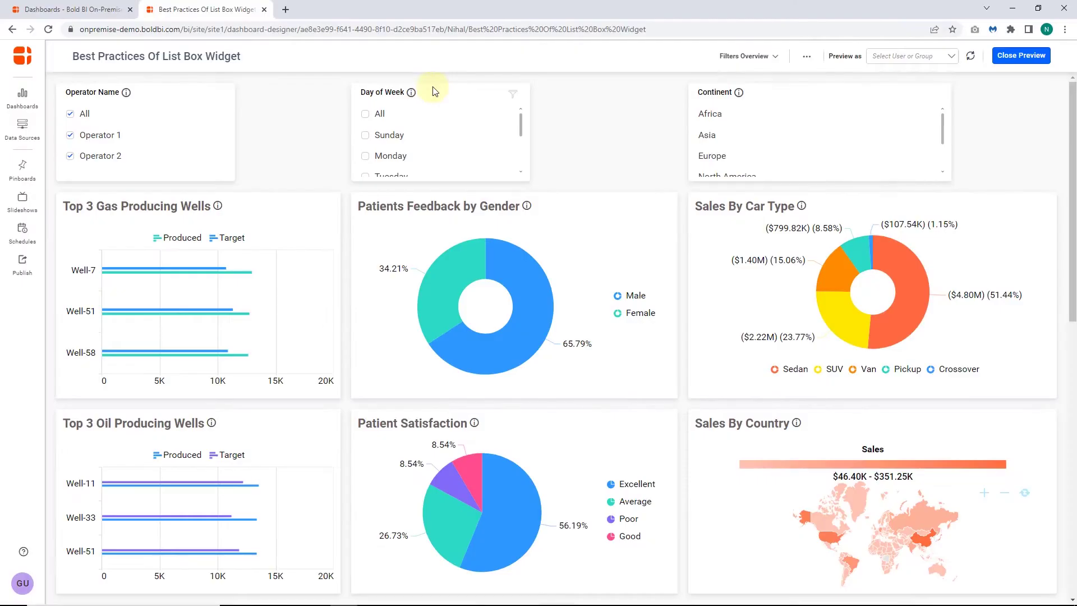
pyautogui.scroll(-2, 366, 171)
pyautogui.click(366, 168)
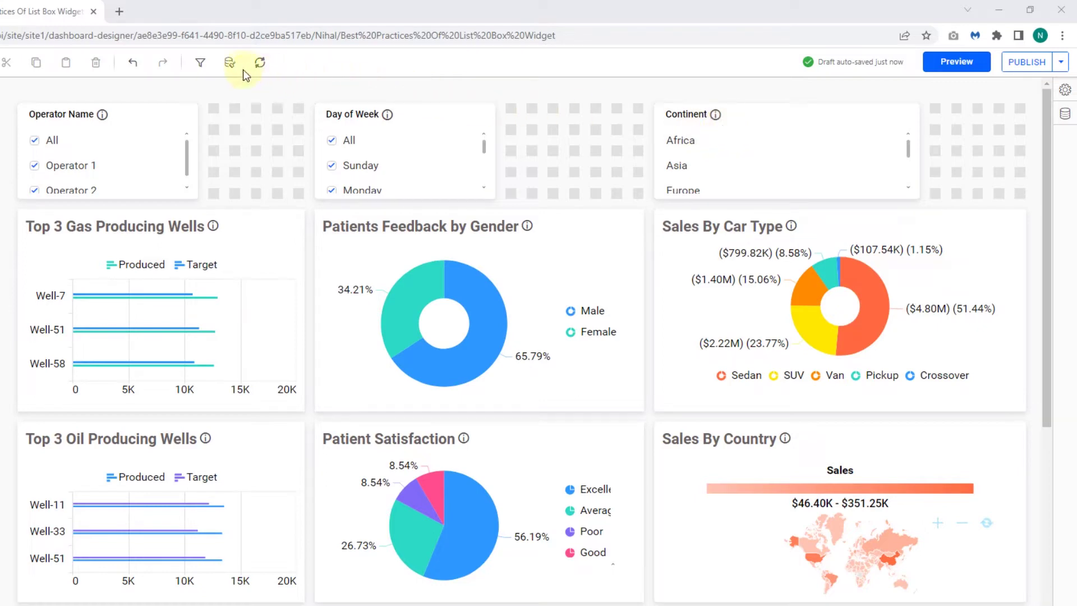
# Step: Filter the previewed car sales widgets by the continent Asia
pyautogui.click(230, 62)
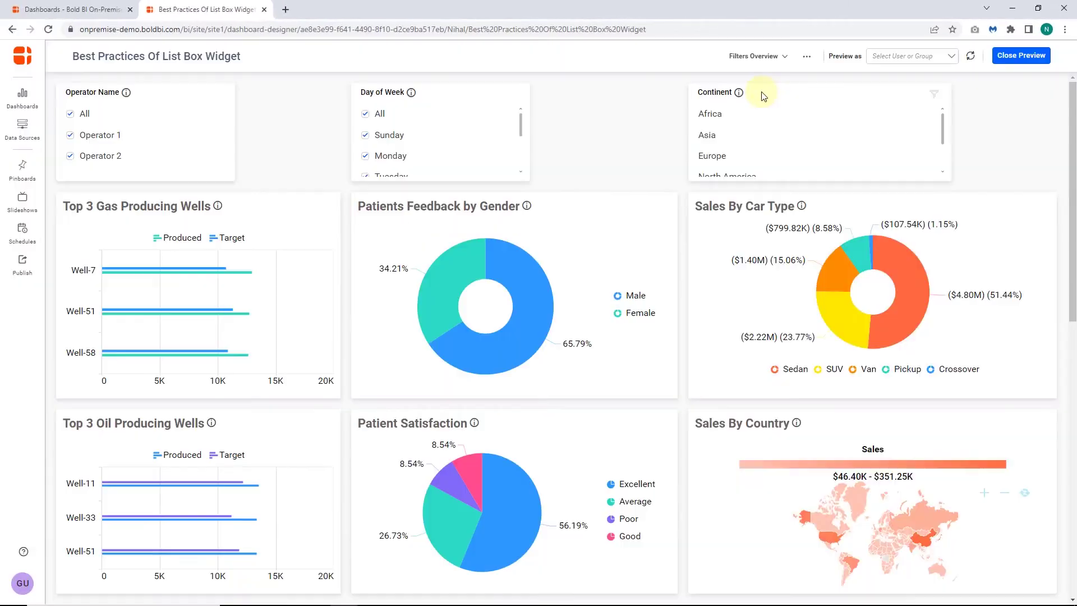
pyautogui.click(735, 137)
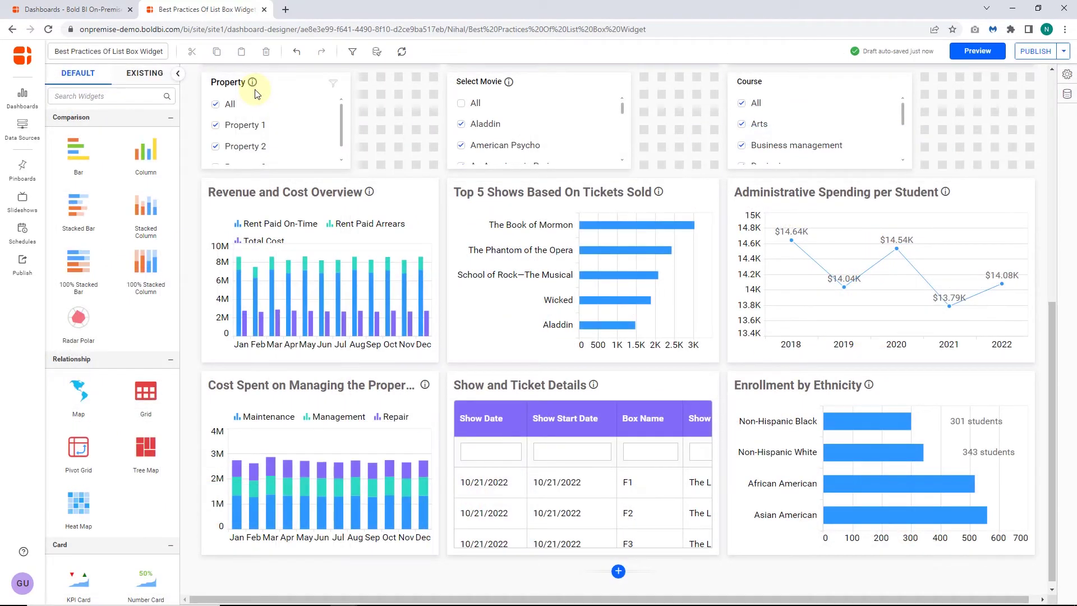
# Step: Filter the preview by Property 1 and examine the April values in the Revenue and Cost Overview chart
pyautogui.click(352, 52)
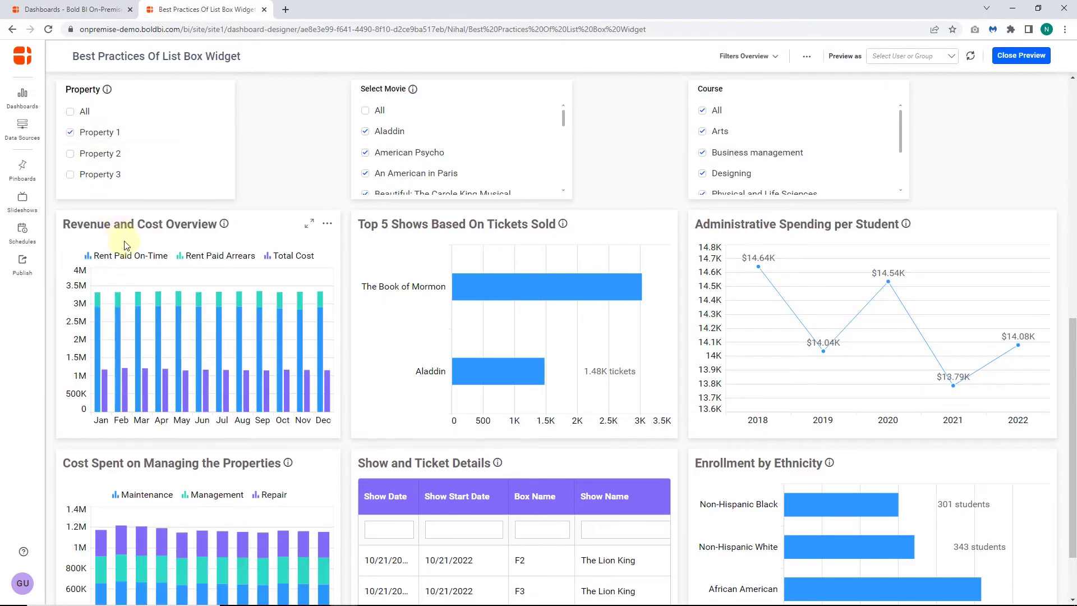
pyautogui.moveTo(158, 319)
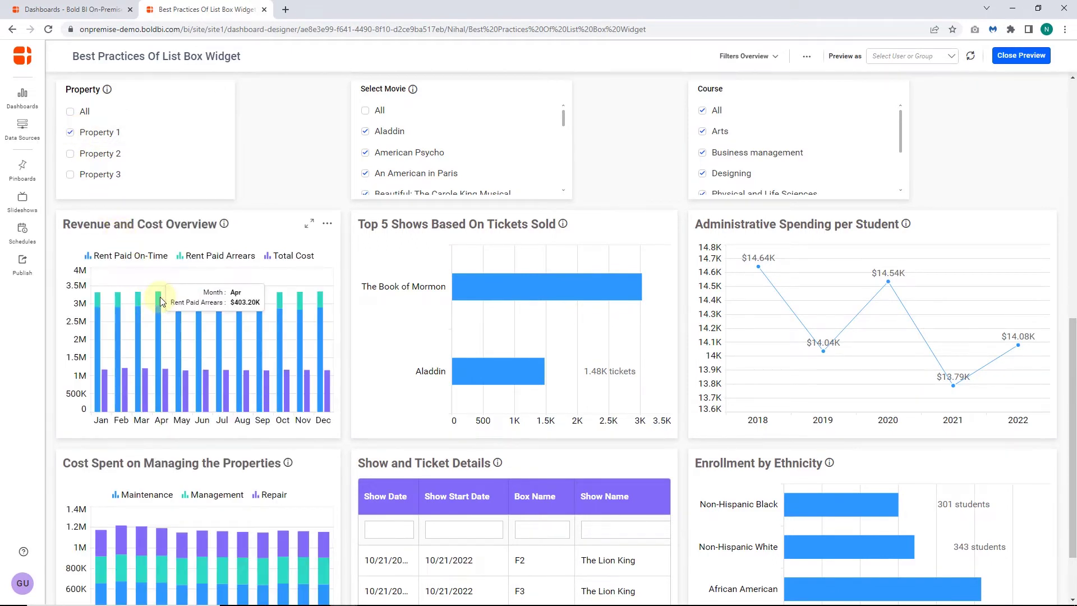
pyautogui.moveTo(167, 377)
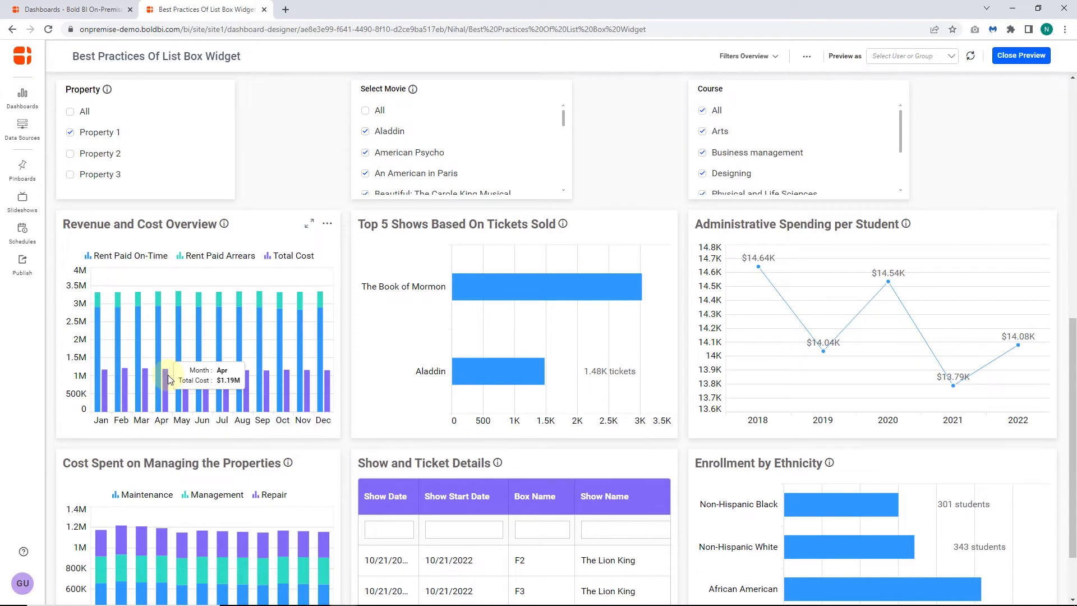
pyautogui.scroll(-2, 168, 375)
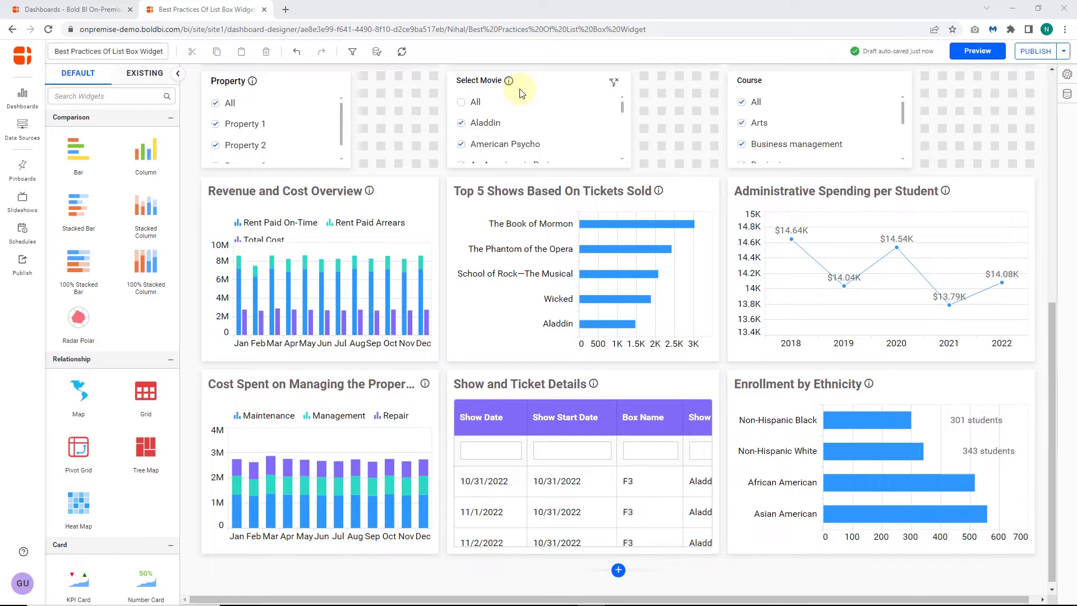
# Step: Examine the Select Movie list box with the Top 5 Shows Based On Tickets Sold and Show and Ticket Details widgets in the preview
pyautogui.click(613, 82)
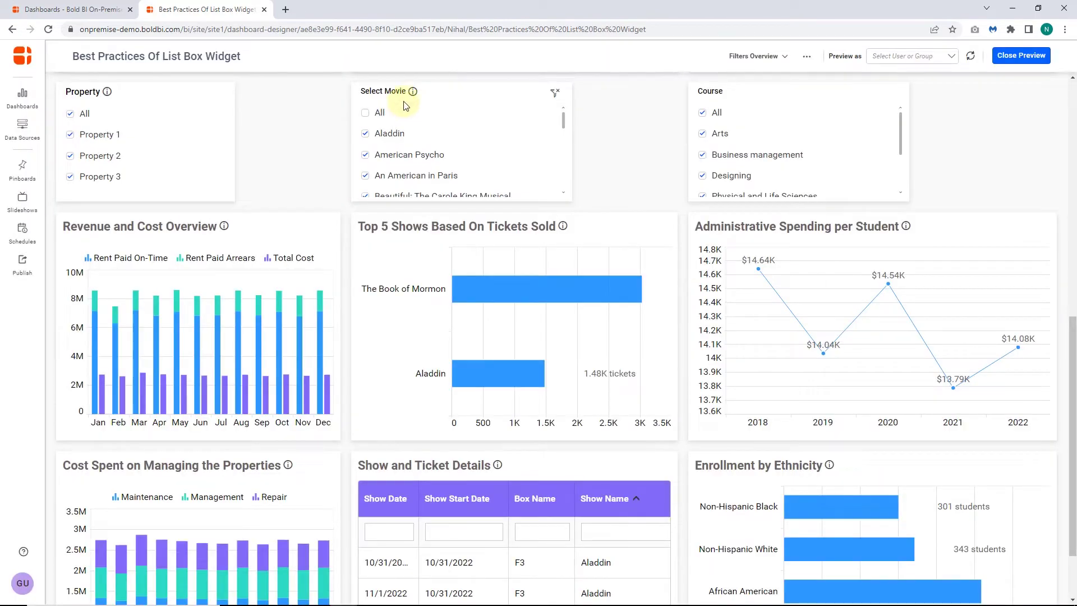
pyautogui.scroll(-5, 407, 132)
pyautogui.scroll(-2, 417, 247)
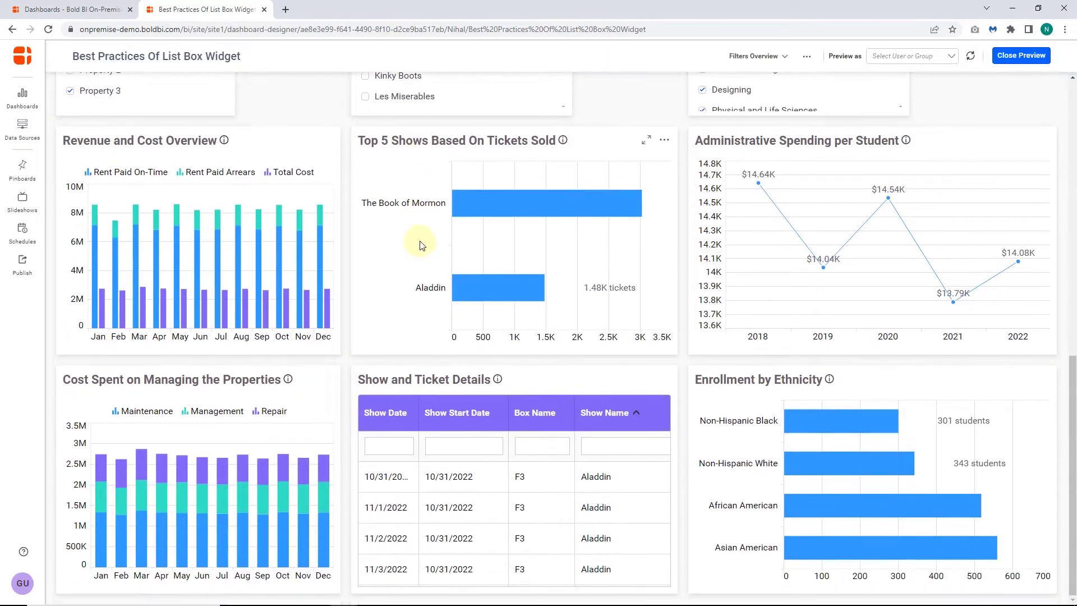
pyautogui.moveTo(439, 586); pyautogui.dragTo(548, 584)
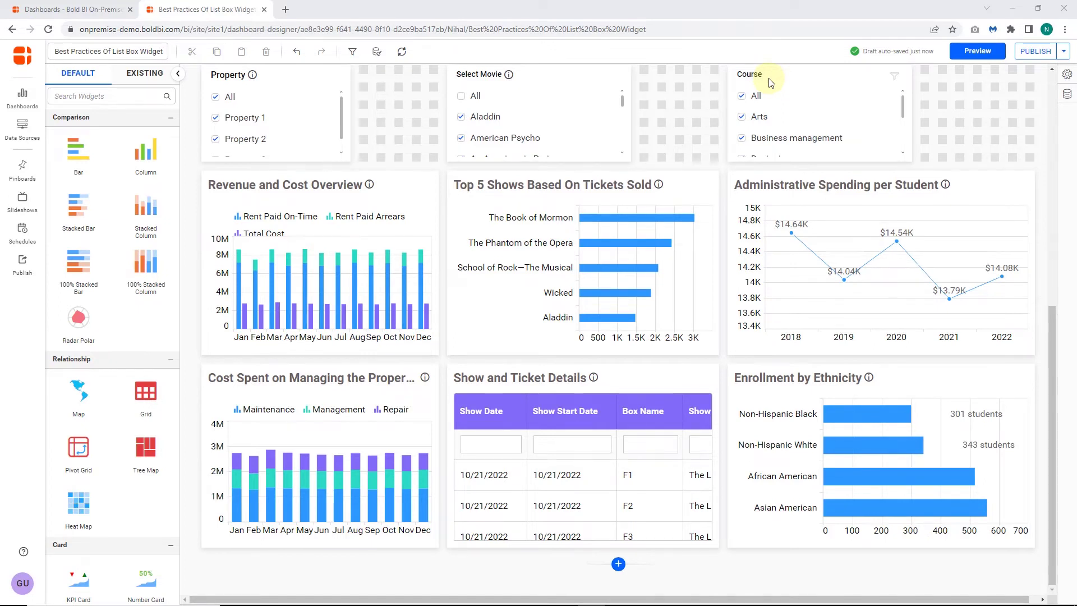
# Step: Filter the preview by the Arts course and examine the Administrative Spending per Student and Enrollment by Ethnicity charts
pyautogui.click(352, 51)
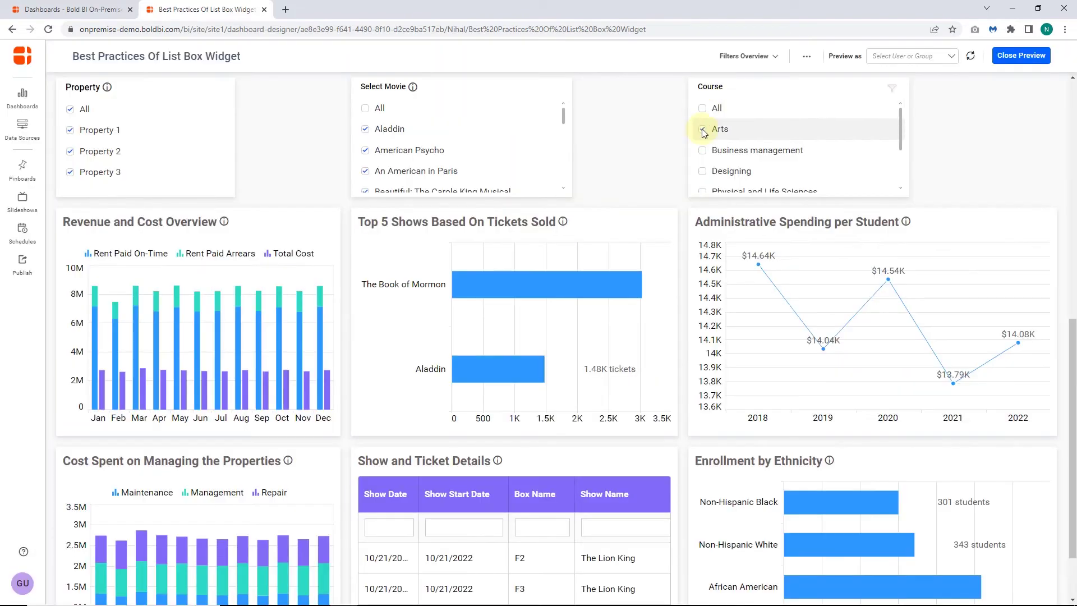
pyautogui.click(702, 130)
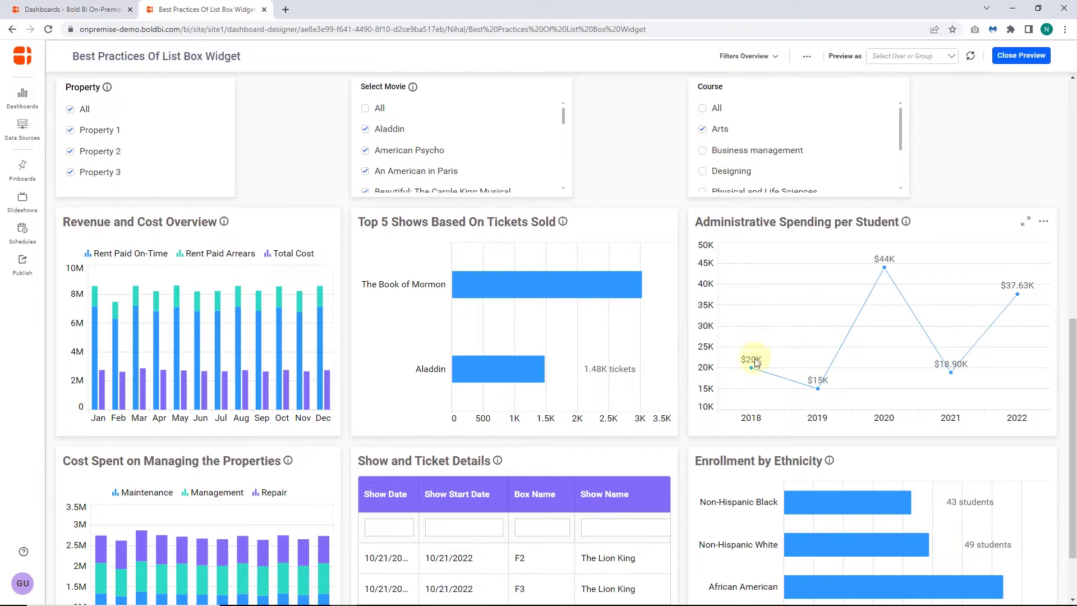
pyautogui.moveTo(753, 371)
pyautogui.scroll(-2, 754, 371)
pyautogui.moveTo(787, 429)
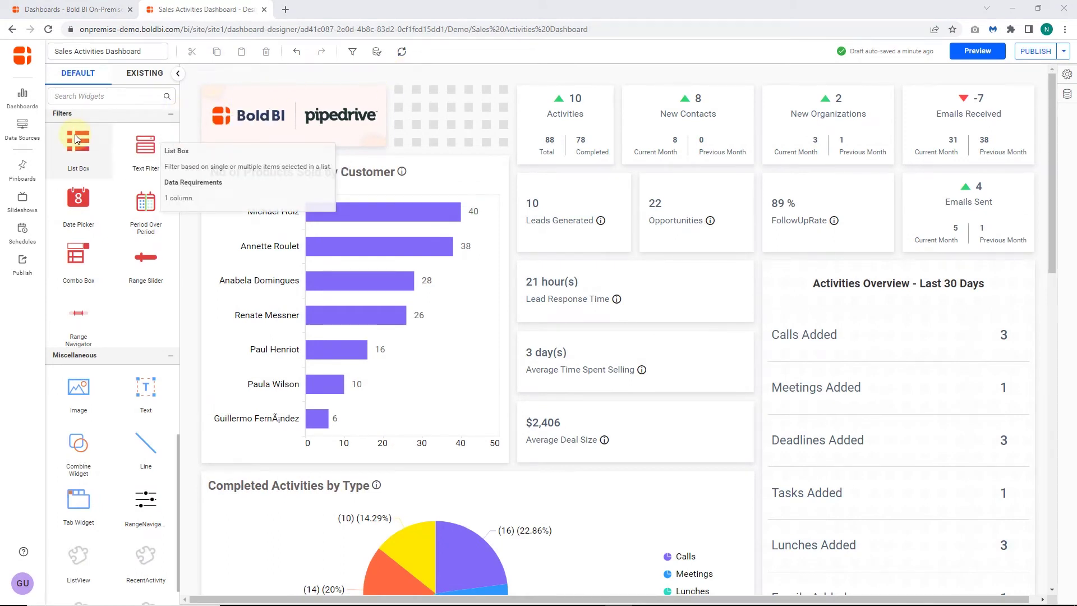
# Step: Add a List Box beside the logo banner, named Dates, with the description "Select a relative date to filter the dashboard"
pyautogui.moveTo(77, 140); pyautogui.dragTo(460, 96)
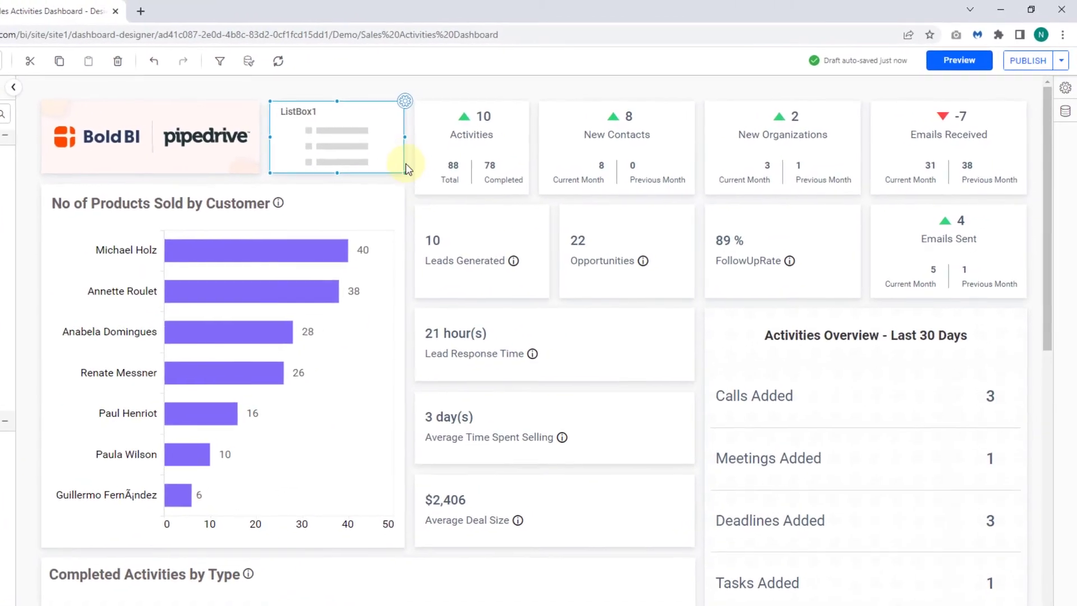
pyautogui.click(391, 104)
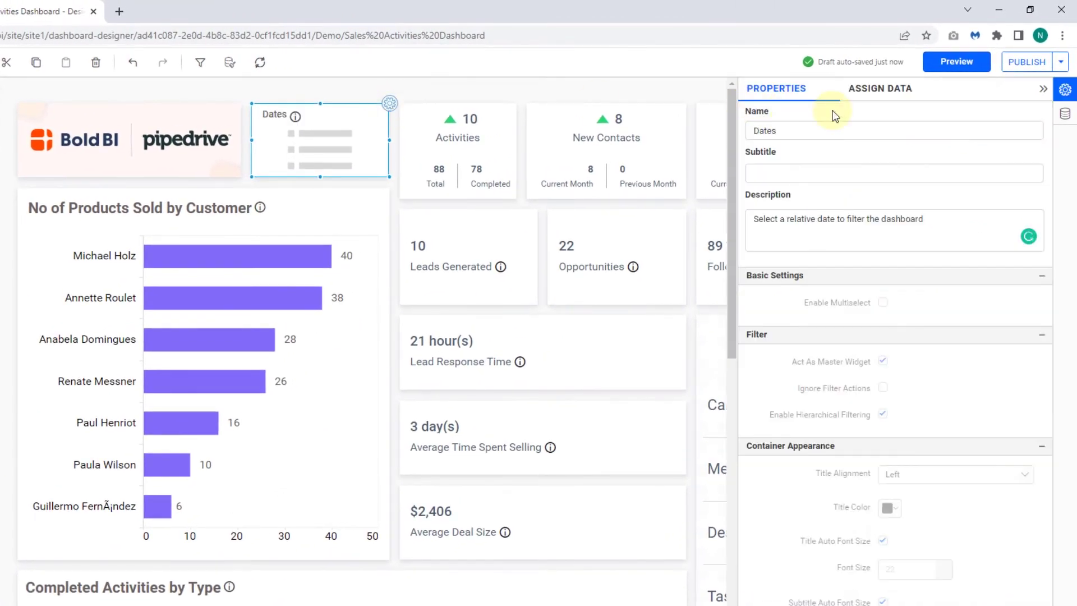
# Step: Assign add_time as the Dates list box value and give it the relative date option Last 7 Day(s)
pyautogui.click(849, 104)
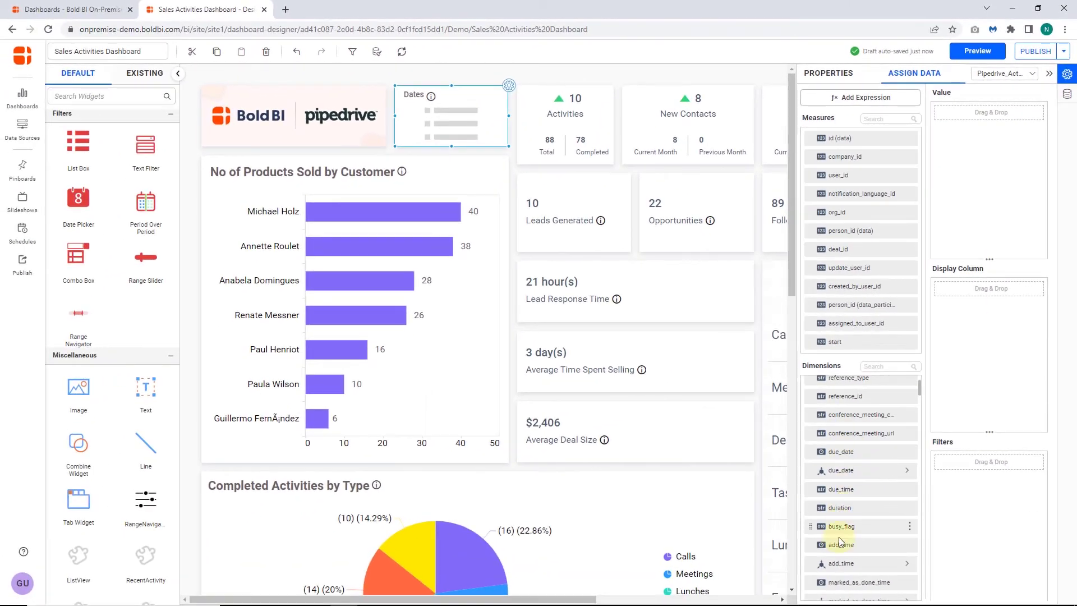
pyautogui.moveTo(839, 538); pyautogui.dragTo(986, 118)
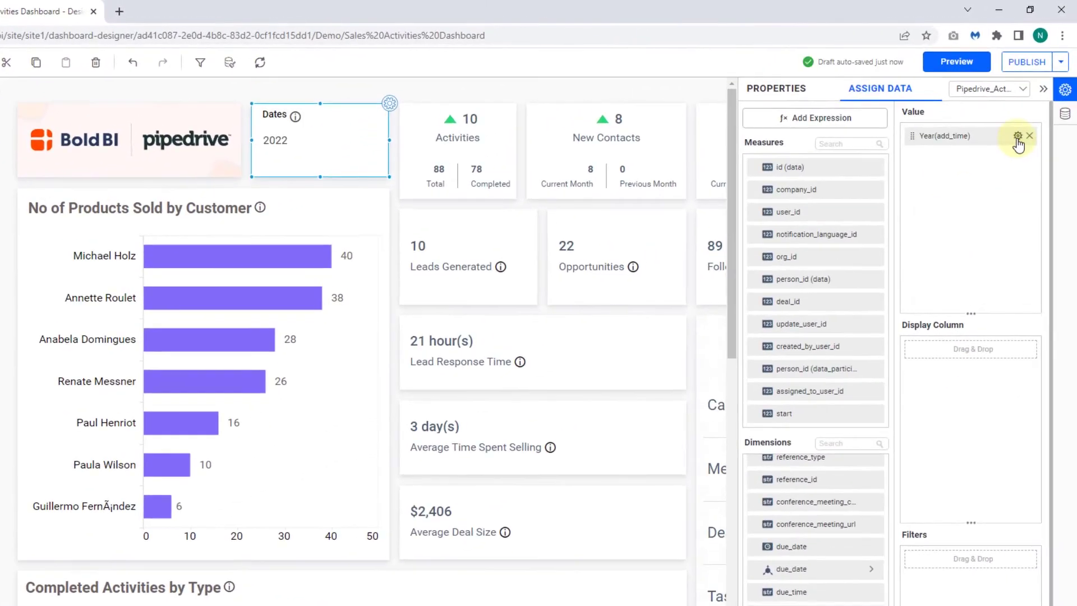
pyautogui.click(1026, 116)
pyautogui.moveTo(987, 318)
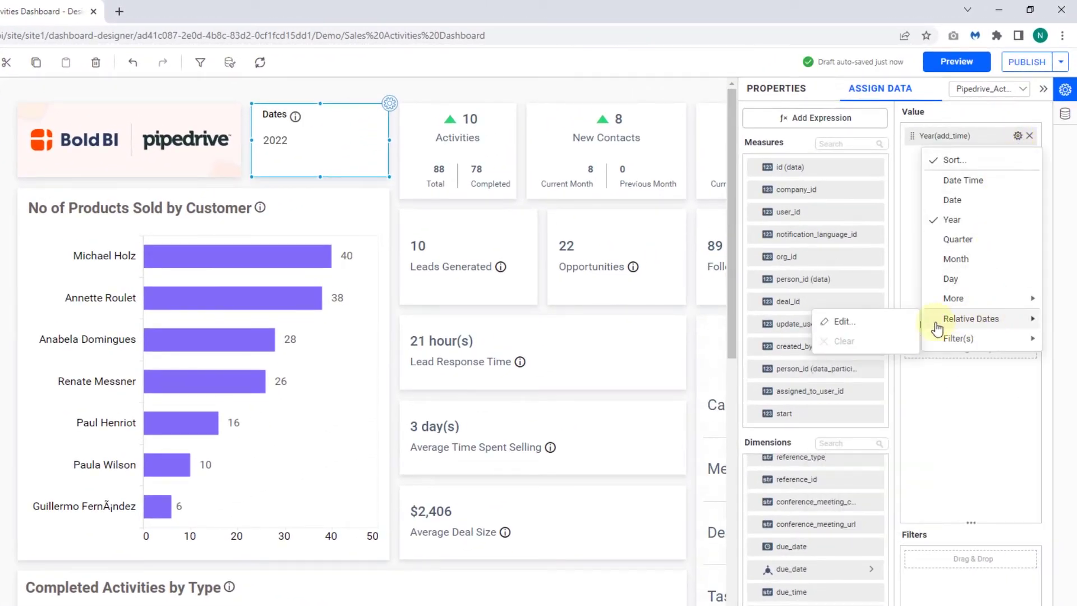
pyautogui.click(871, 331)
pyautogui.click(505, 223)
pyautogui.write('7')
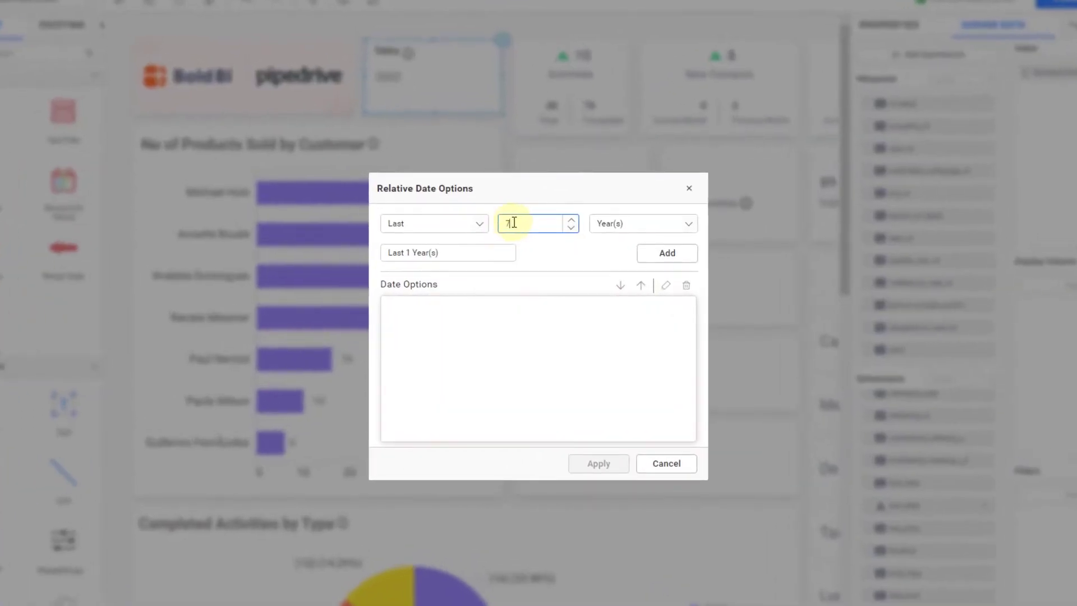
pyautogui.click(643, 223)
pyautogui.scroll(-1, 613, 298)
pyautogui.click(611, 297)
pyautogui.click(661, 253)
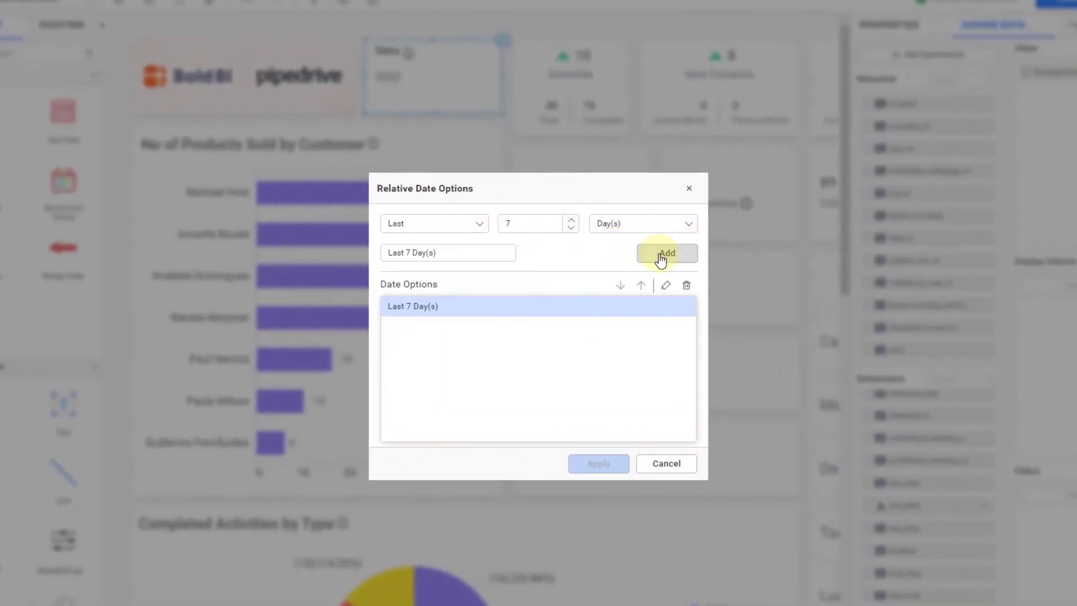
# Step: Add the relative date options Last 15 Day(s), Last 30 Day(s), Today, Next 3 Month(s) and Past 6 Month(s) to the Dates list box
pyautogui.click(513, 225)
pyautogui.write('15')
pyautogui.click(685, 257)
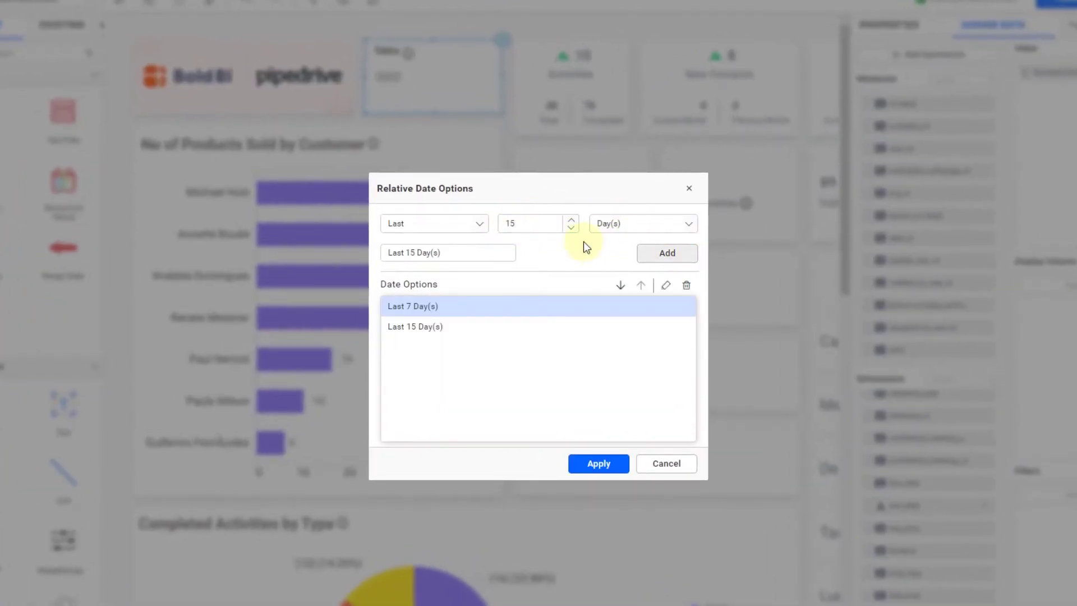
pyautogui.click(512, 226)
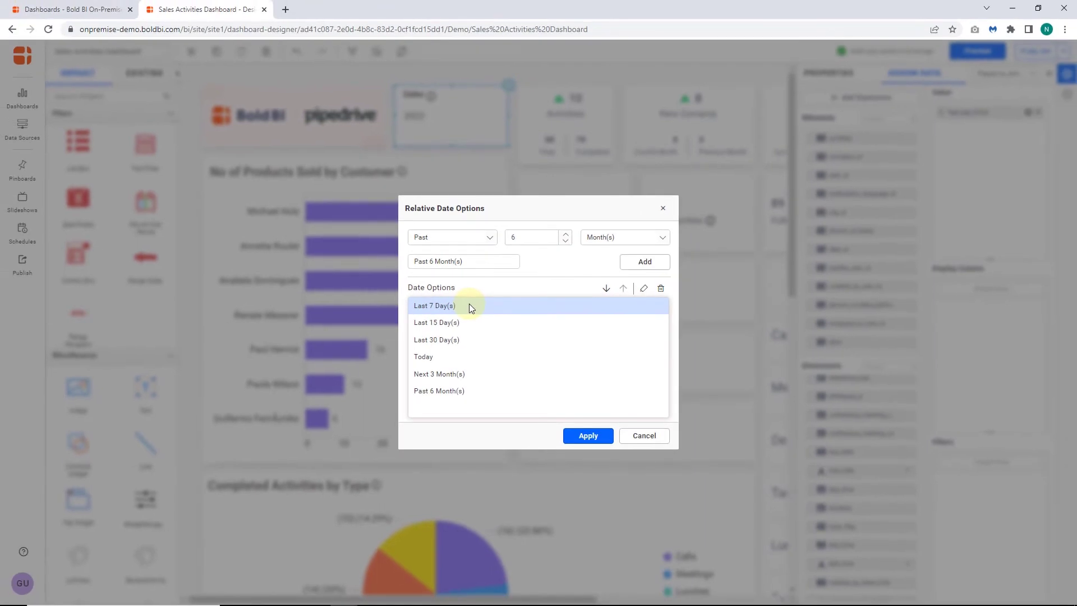
pyautogui.click(596, 442)
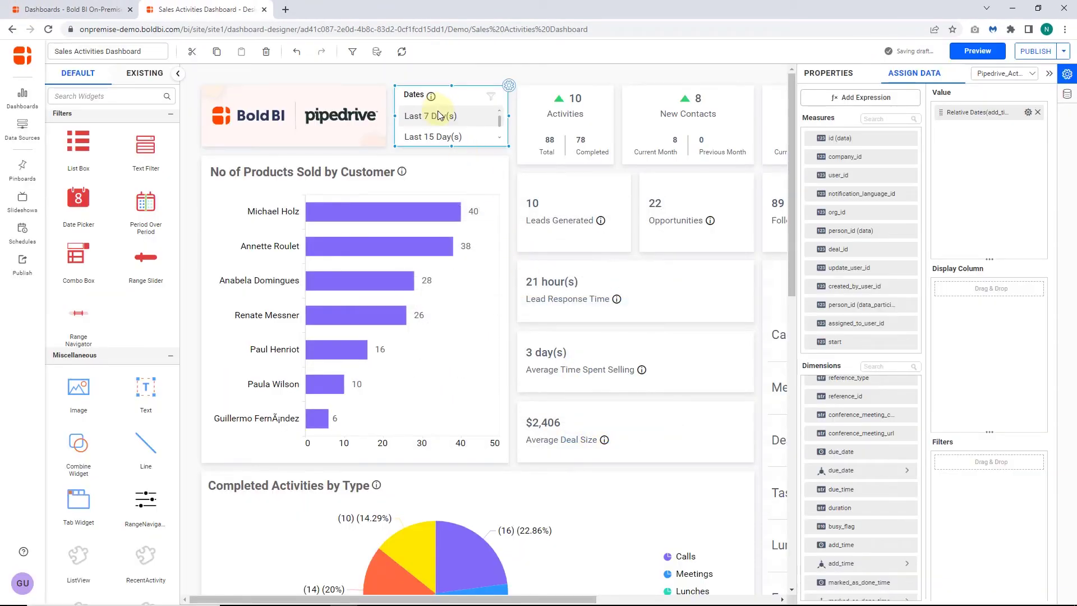
pyautogui.scroll(-5, 448, 121)
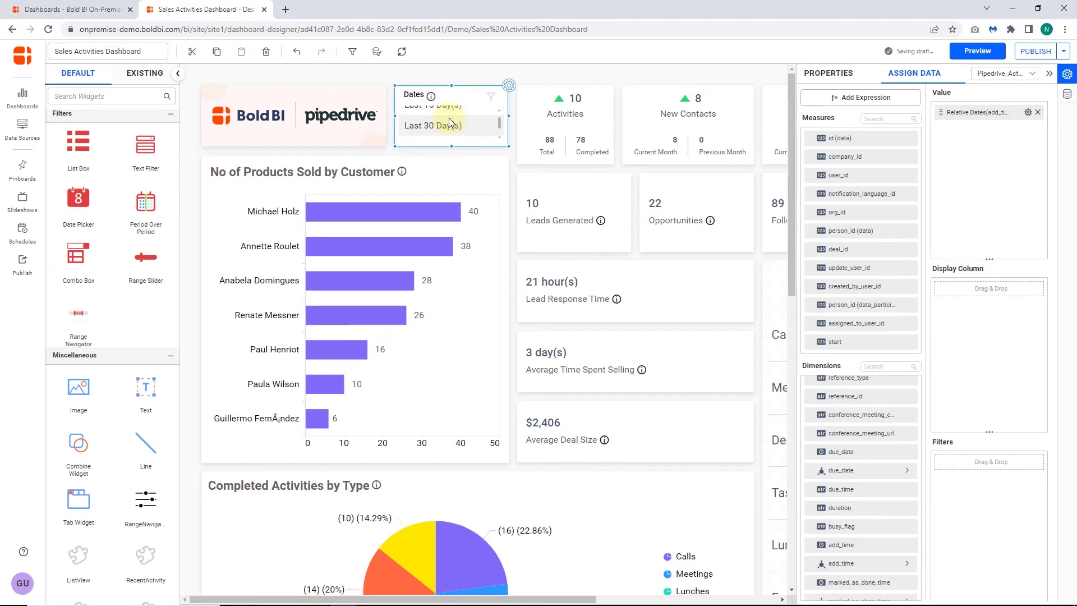
pyautogui.scroll(5, 449, 121)
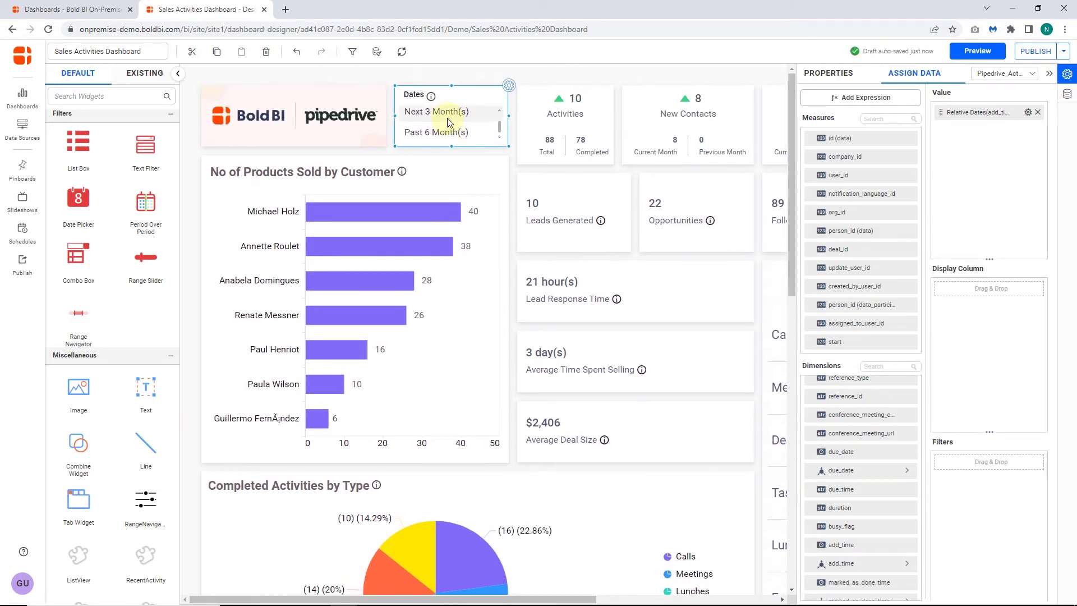
# Step: Preview the dashboard filtered by Last 30 Day(s) in the Dates list box and examine the widgets
pyautogui.click(977, 50)
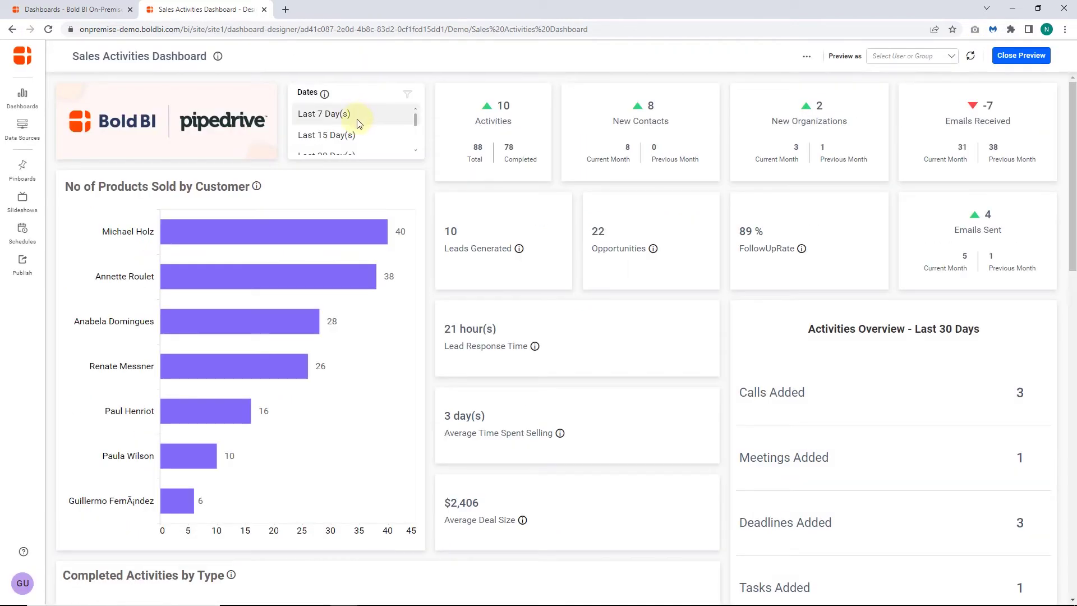
pyautogui.scroll(-1, 353, 115)
pyautogui.click(356, 125)
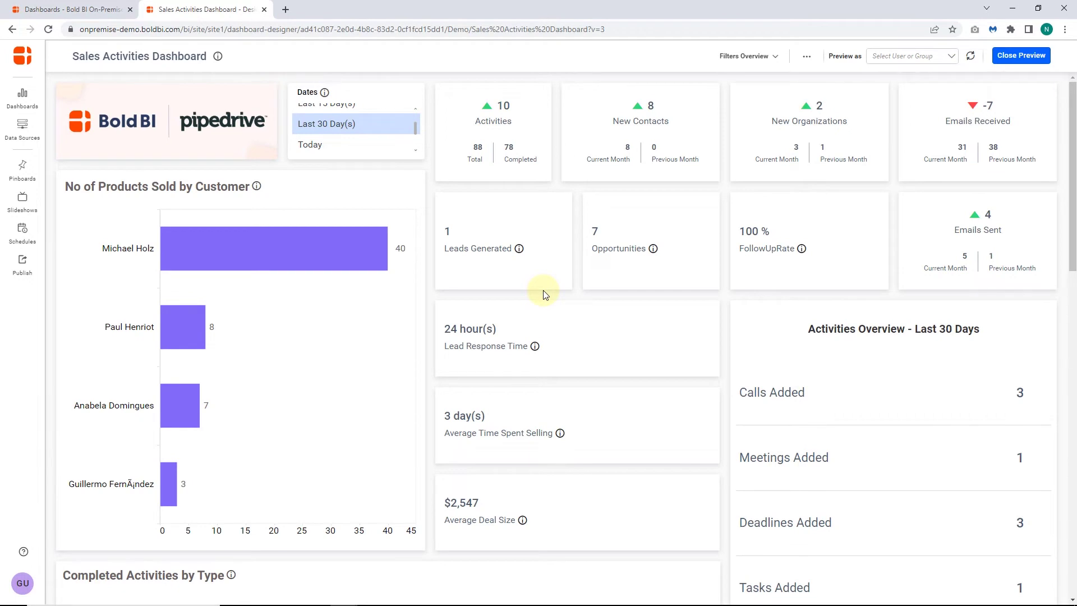
pyautogui.scroll(-2, 384, 135)
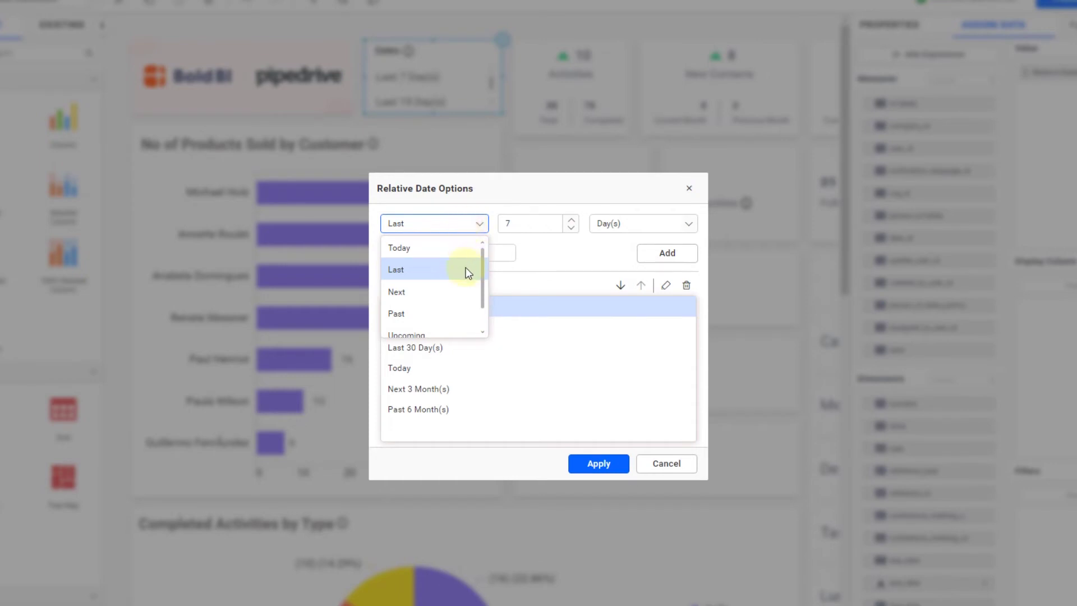
# Step: Add a custom date option from 9/15/2022 to 11/16/2022, named Sep 15 To Nov 16, to the Dates list box
pyautogui.scroll(-1, 449, 271)
pyautogui.click(418, 329)
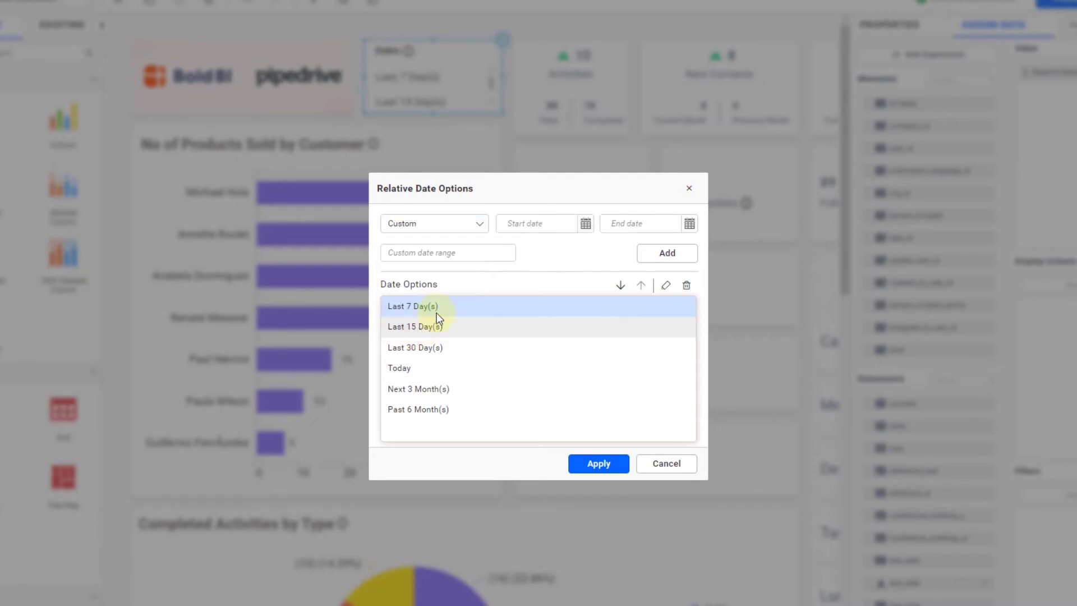
pyautogui.click(585, 224)
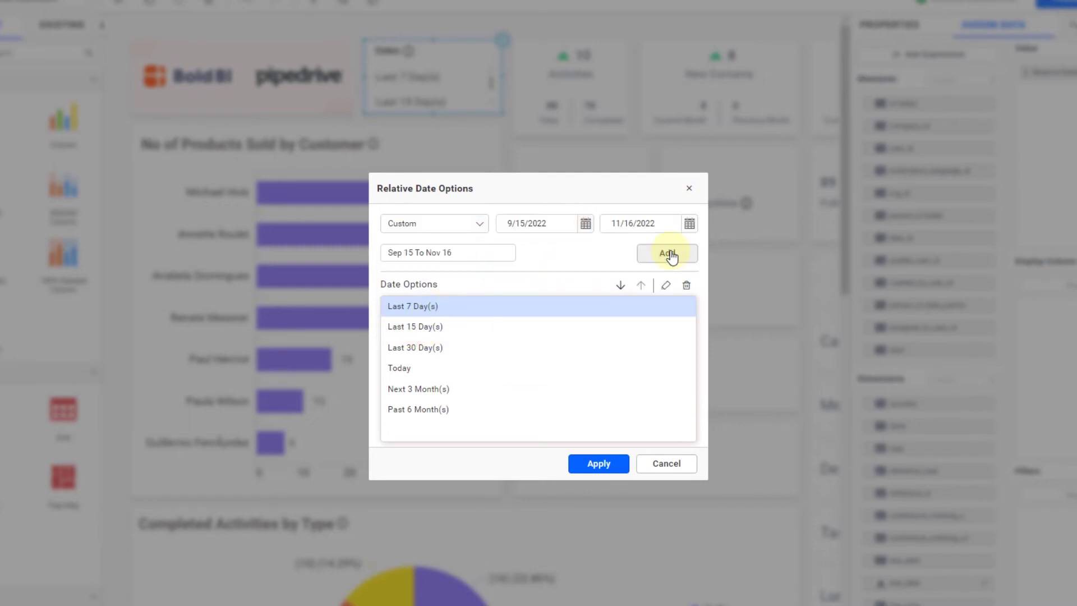
pyautogui.click(669, 254)
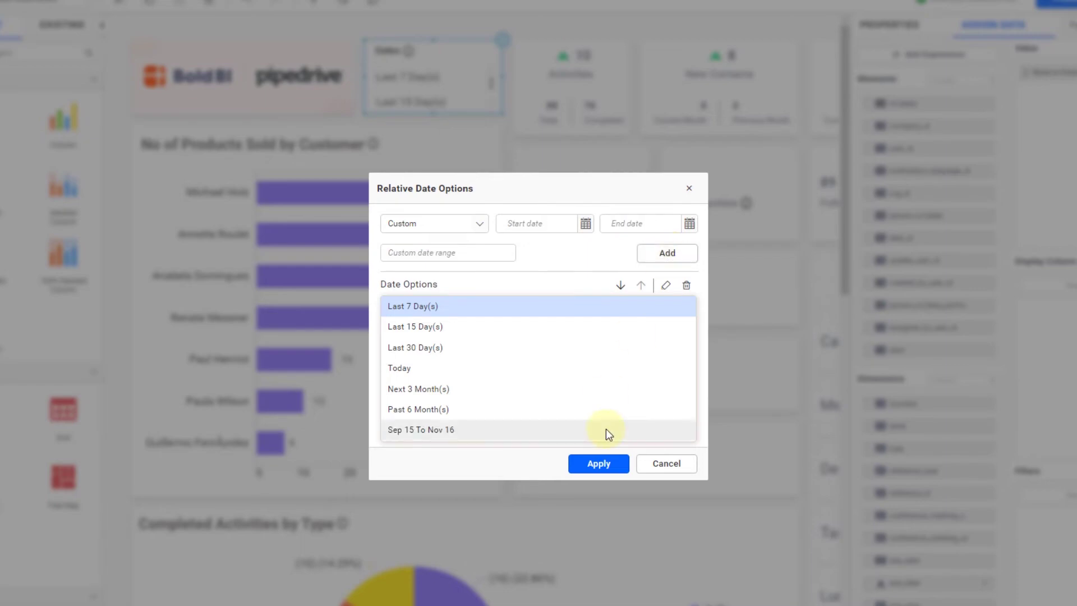
pyautogui.click(605, 430)
pyautogui.click(599, 463)
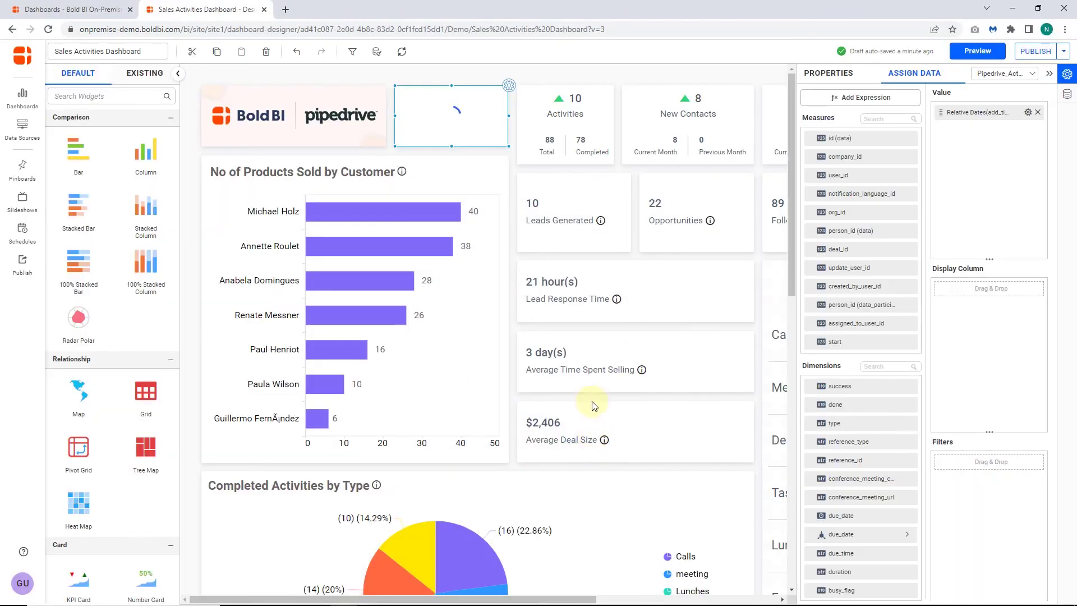
pyautogui.scroll(-5, 483, 134)
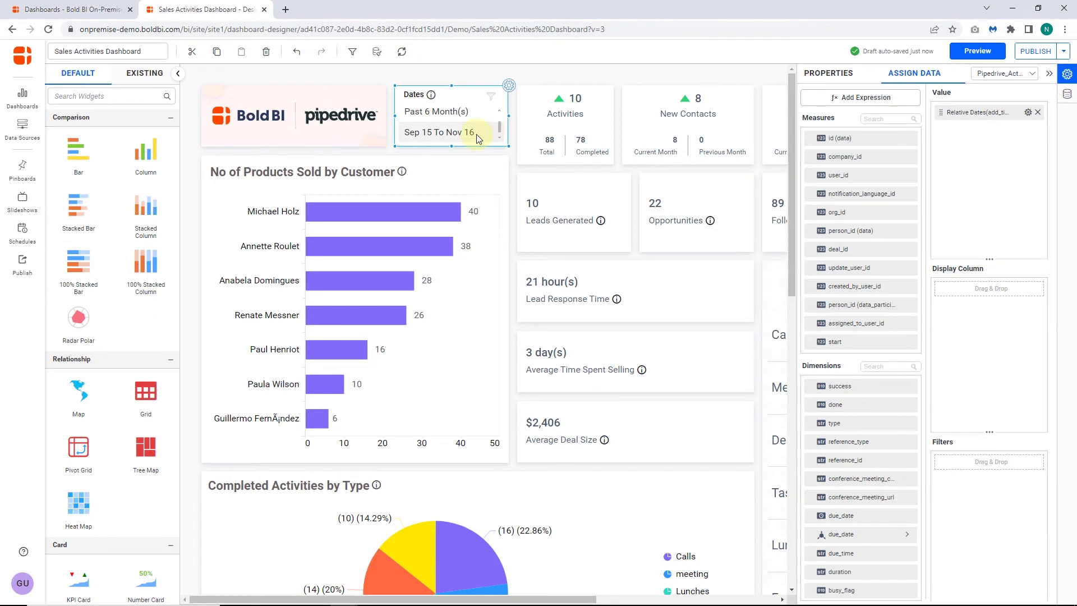
# Step: Examine the Dates list box's filter, container appearance, linking and no-data properties
pyautogui.click(849, 75)
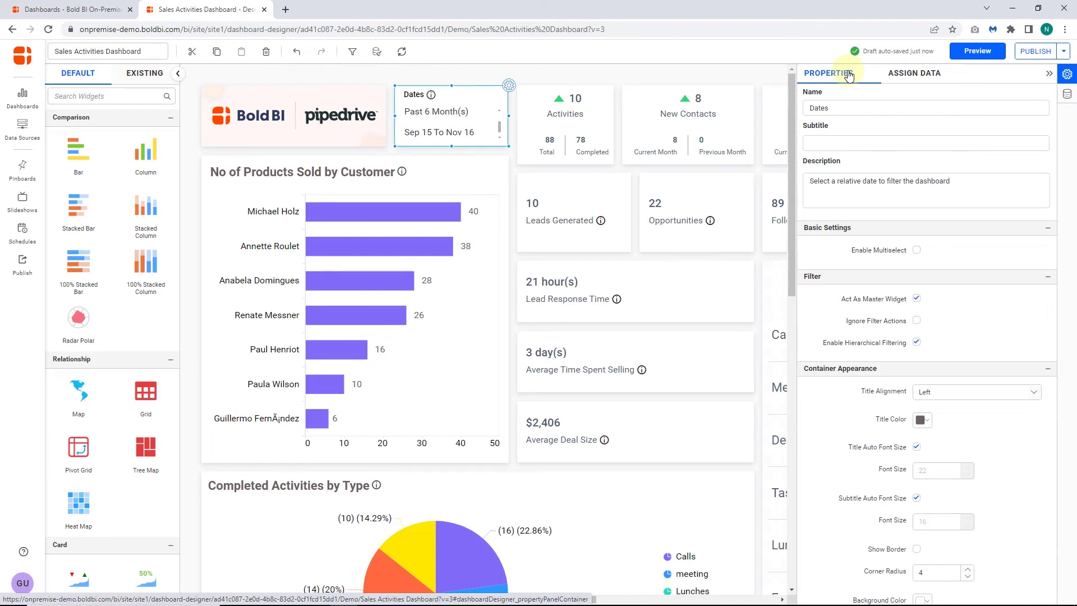
pyautogui.scroll(-1, 817, 212)
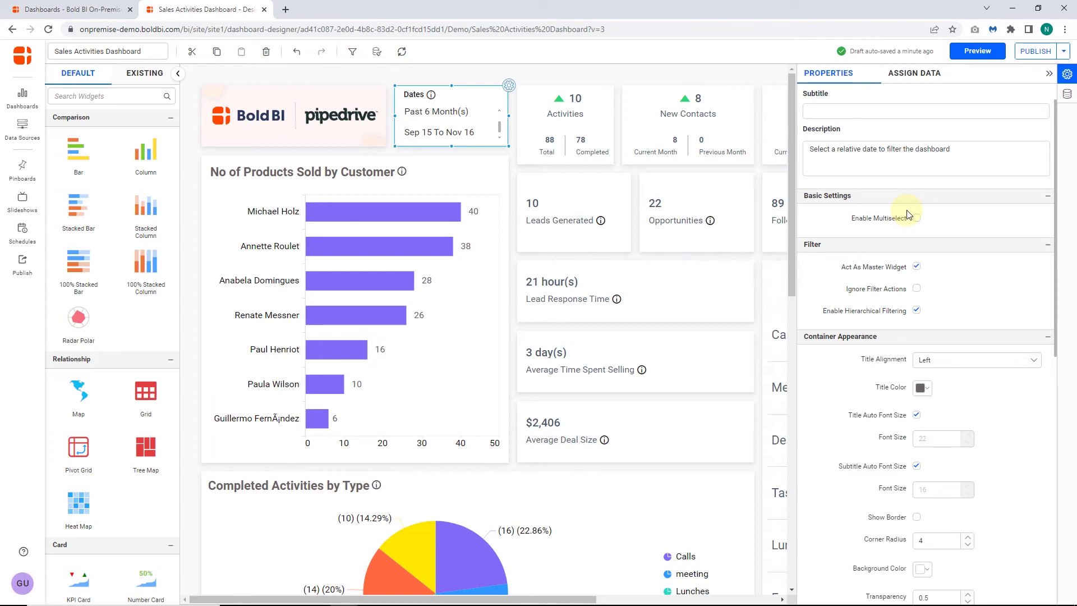
pyautogui.scroll(-8, 908, 215)
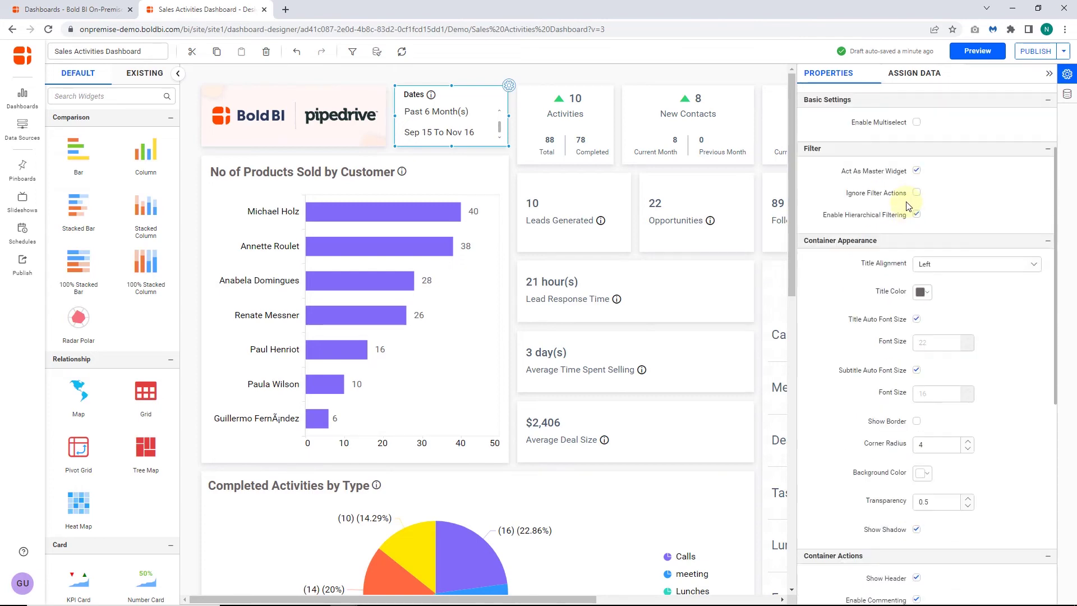
pyautogui.scroll(-1, 908, 205)
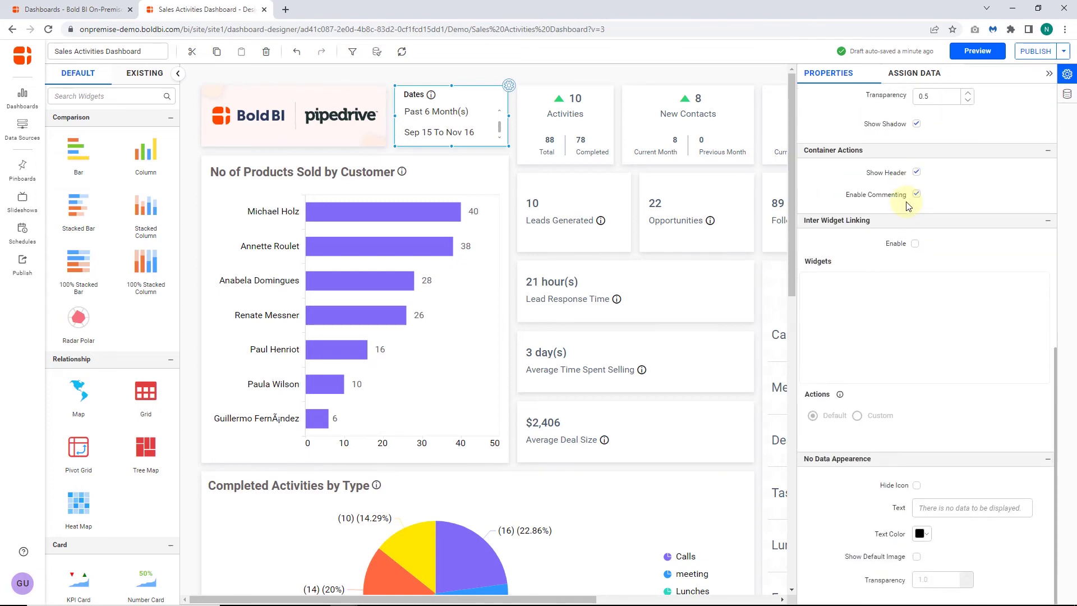
pyautogui.scroll(10, 908, 206)
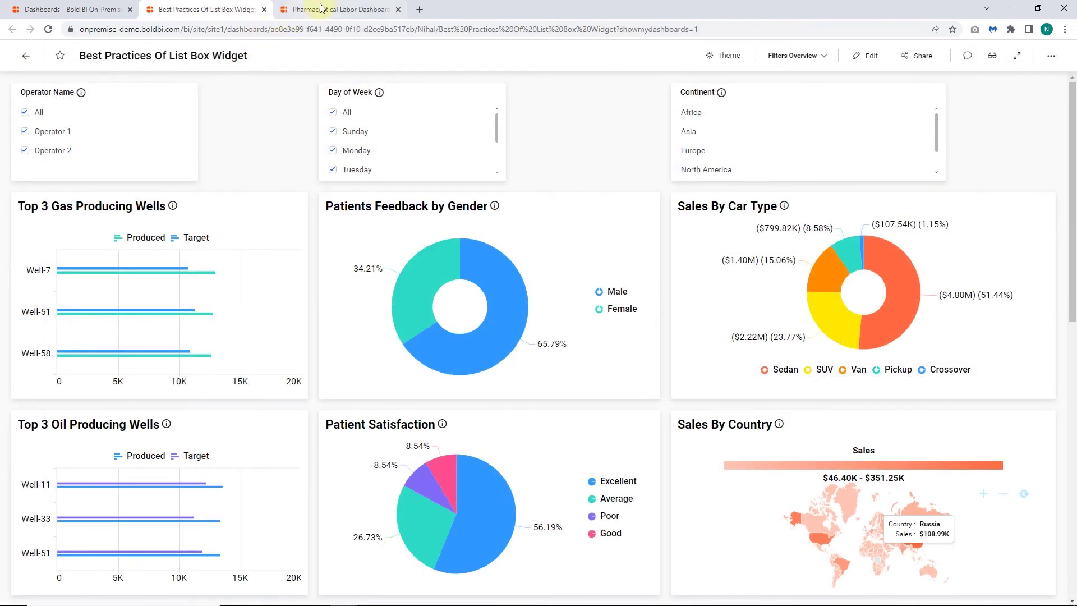
# Step: Examine the Job Title filter's options in the Pharmaceutical Labor Dashboard and return to the Best Practices Of List Box Widget dashboard
pyautogui.click(320, 8)
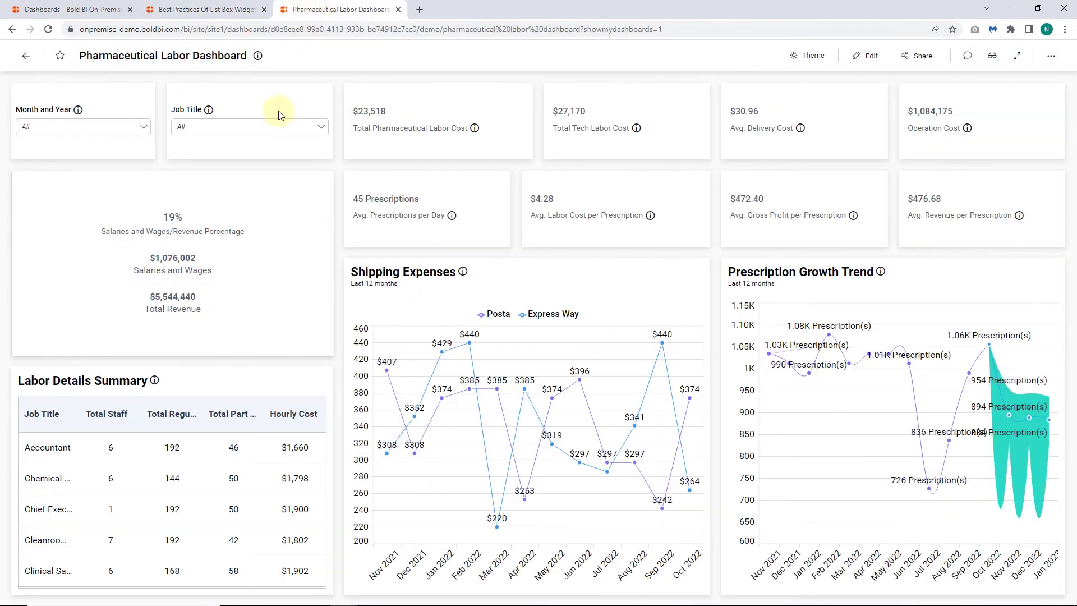
pyautogui.click(251, 128)
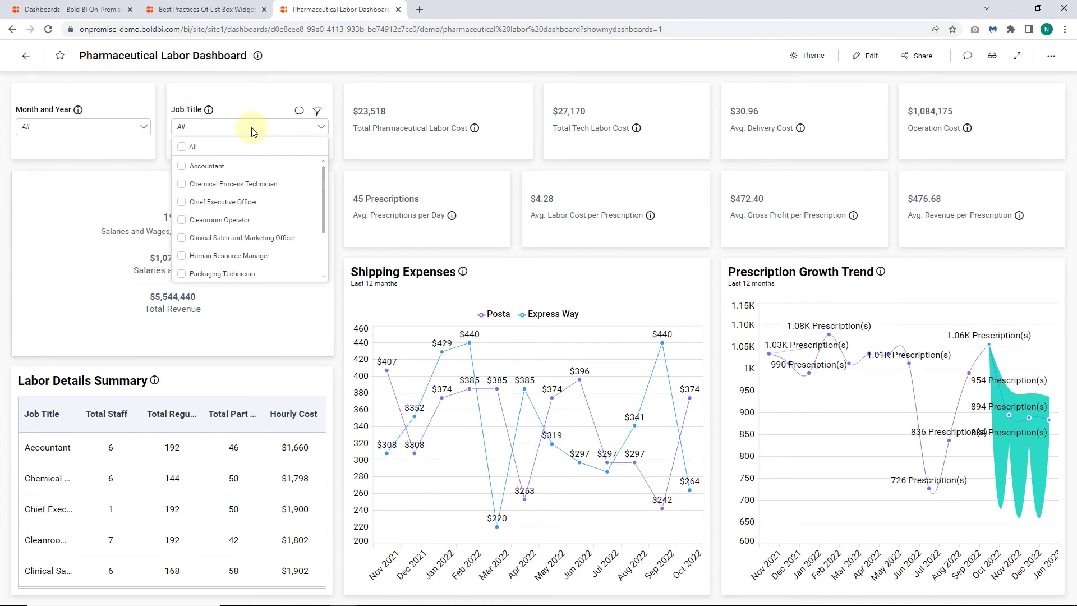
pyautogui.scroll(-2, 251, 191)
pyautogui.scroll(2, 251, 191)
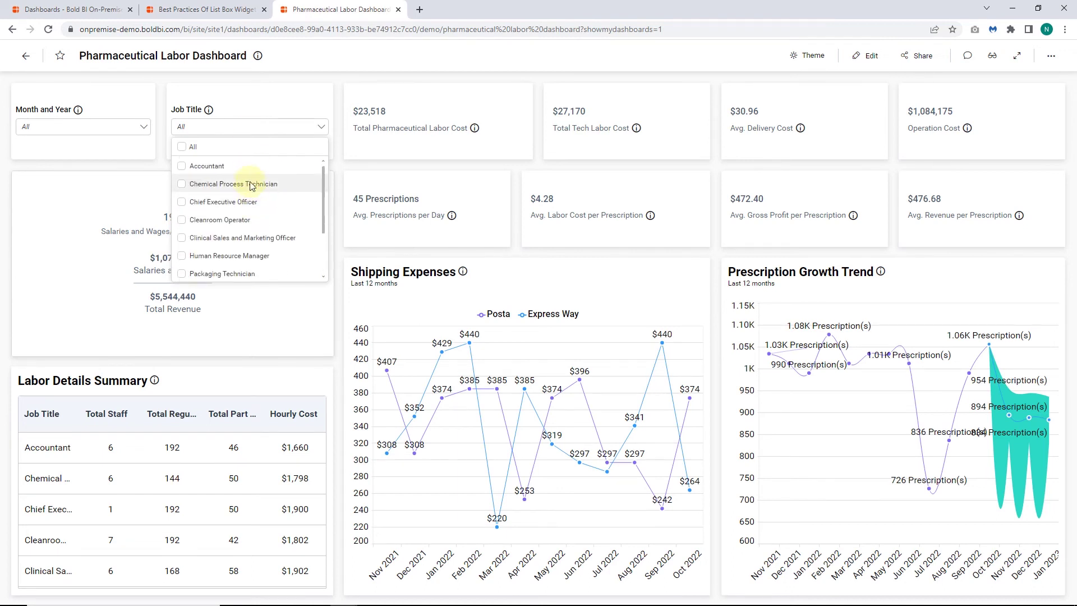
pyautogui.click(206, 11)
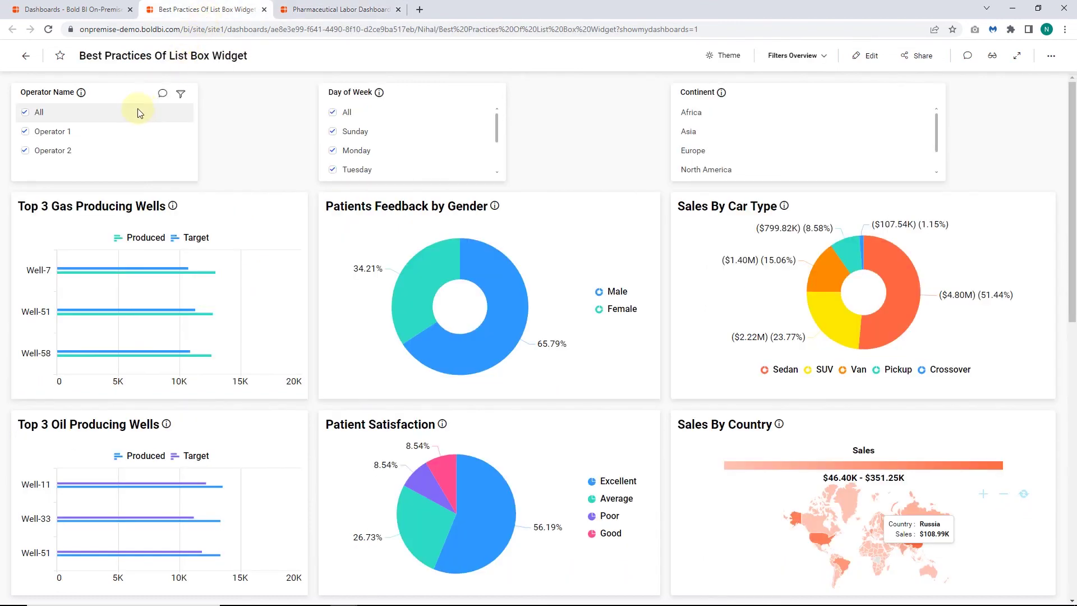